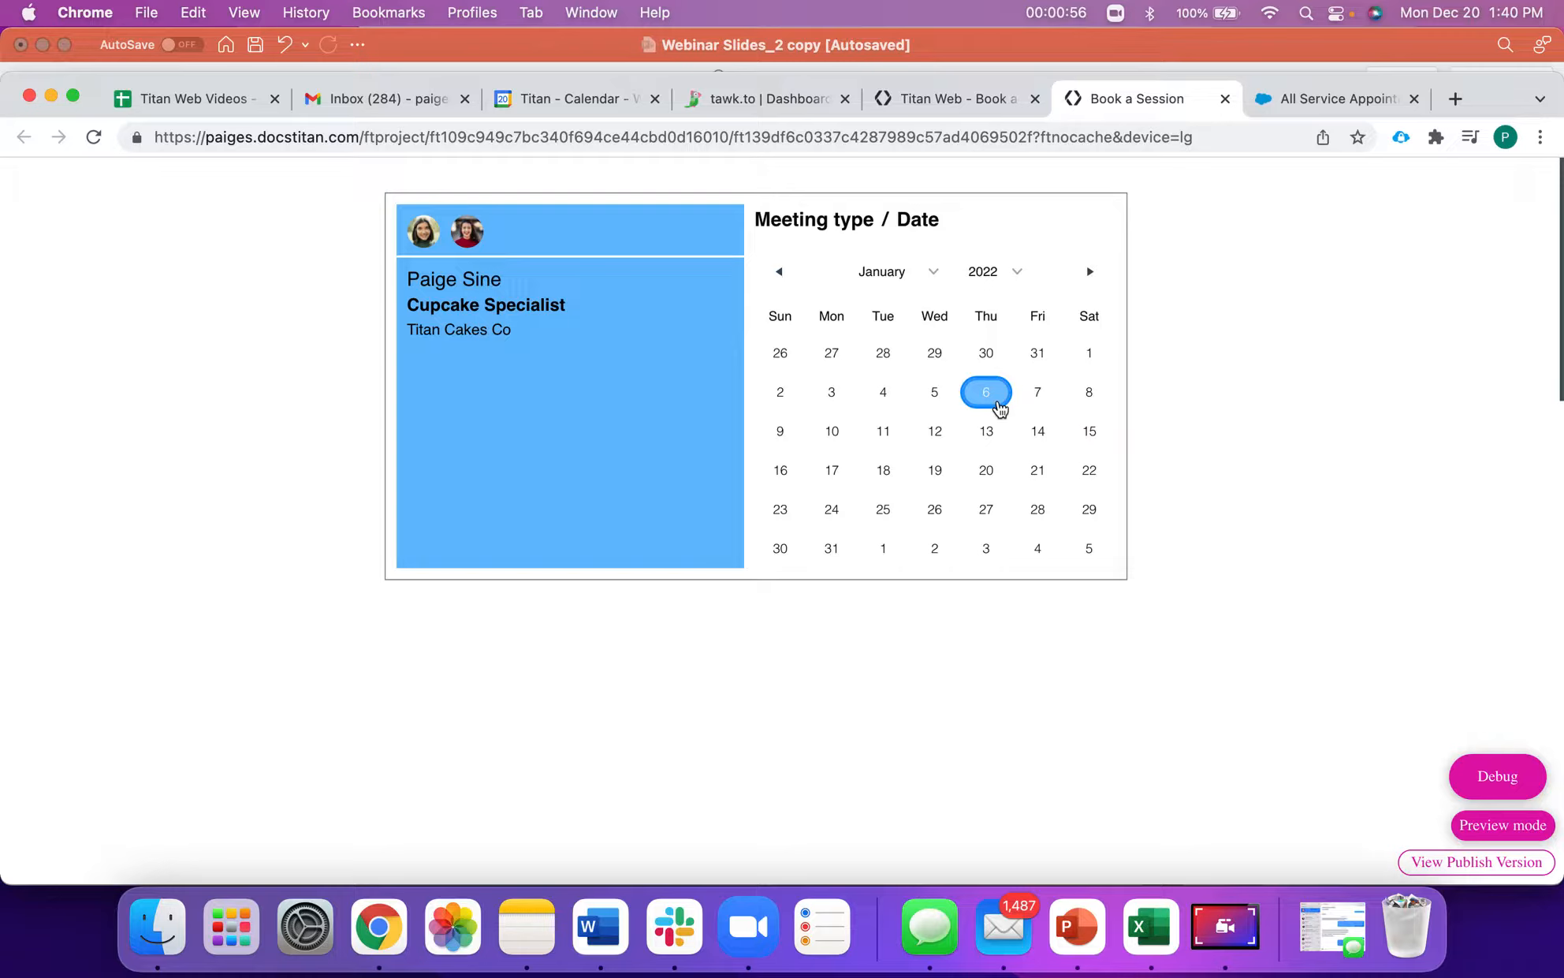
# Compare the Salesforce service appointments list with the bookable time slots for January 6, 2022 on the Book a Session page
pyautogui.click(1329, 109)
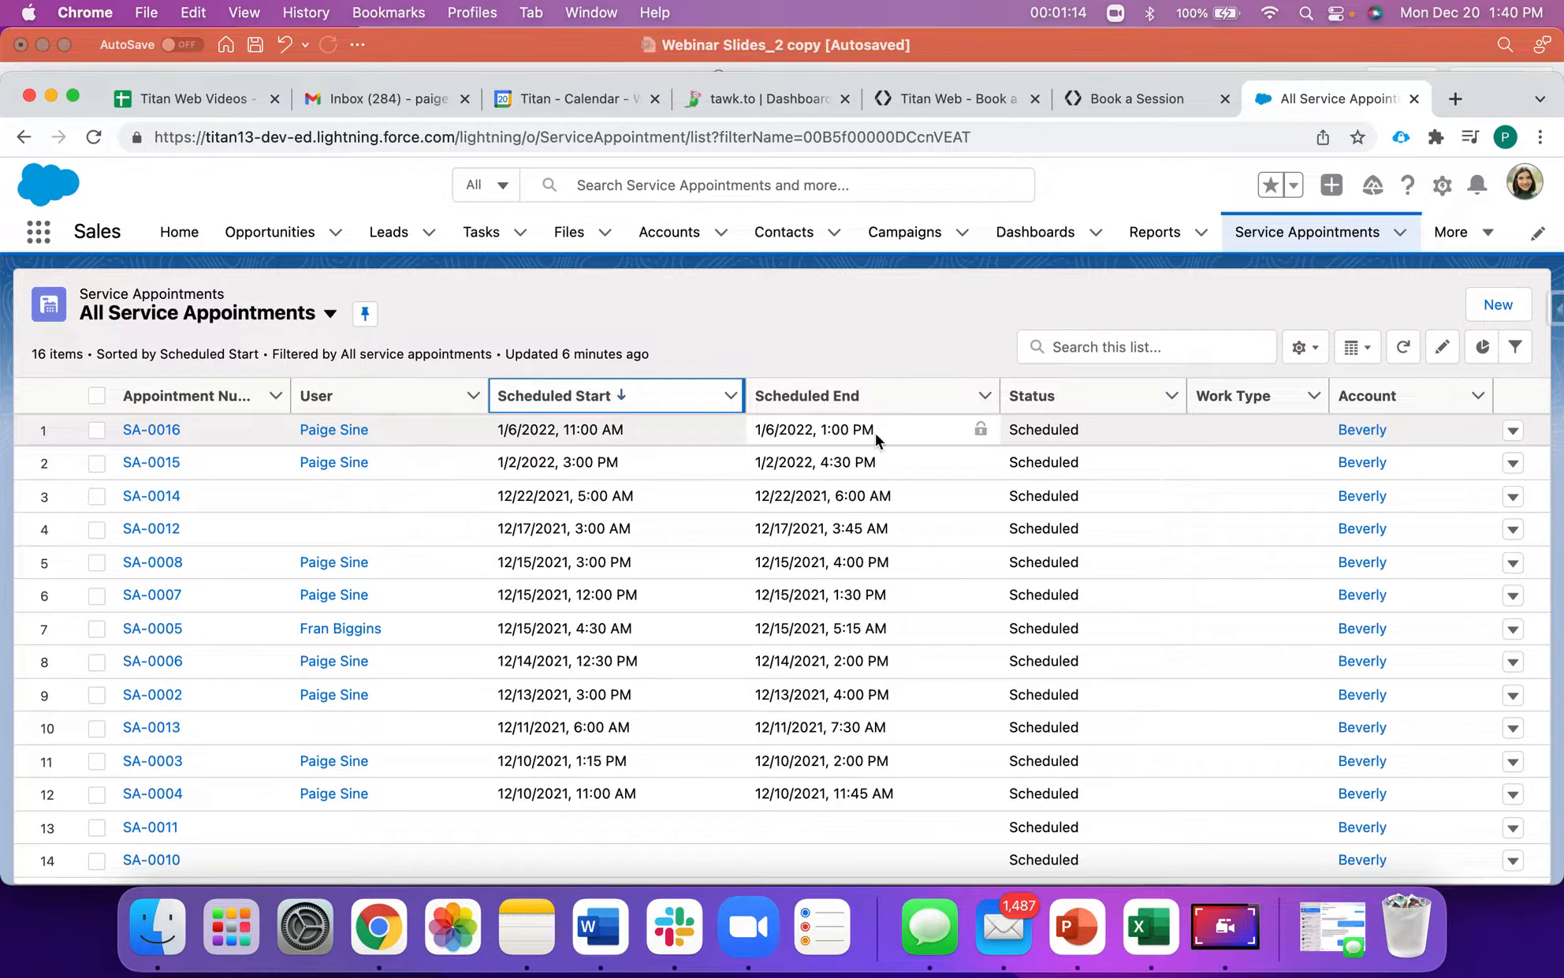
pyautogui.click(1131, 106)
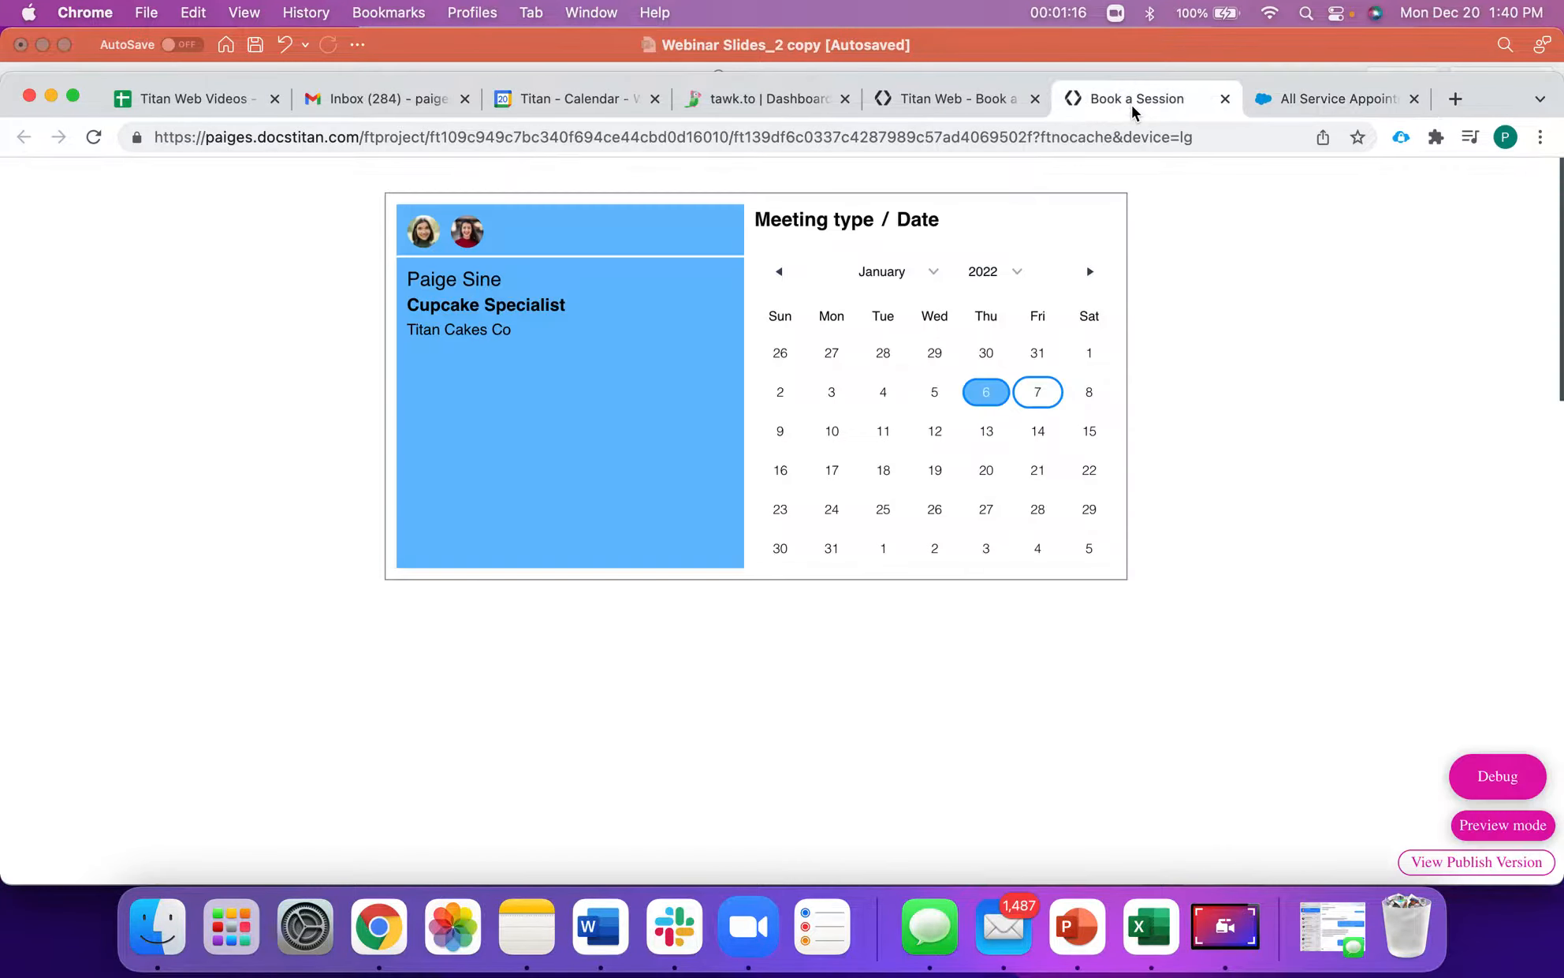
pyautogui.click(988, 396)
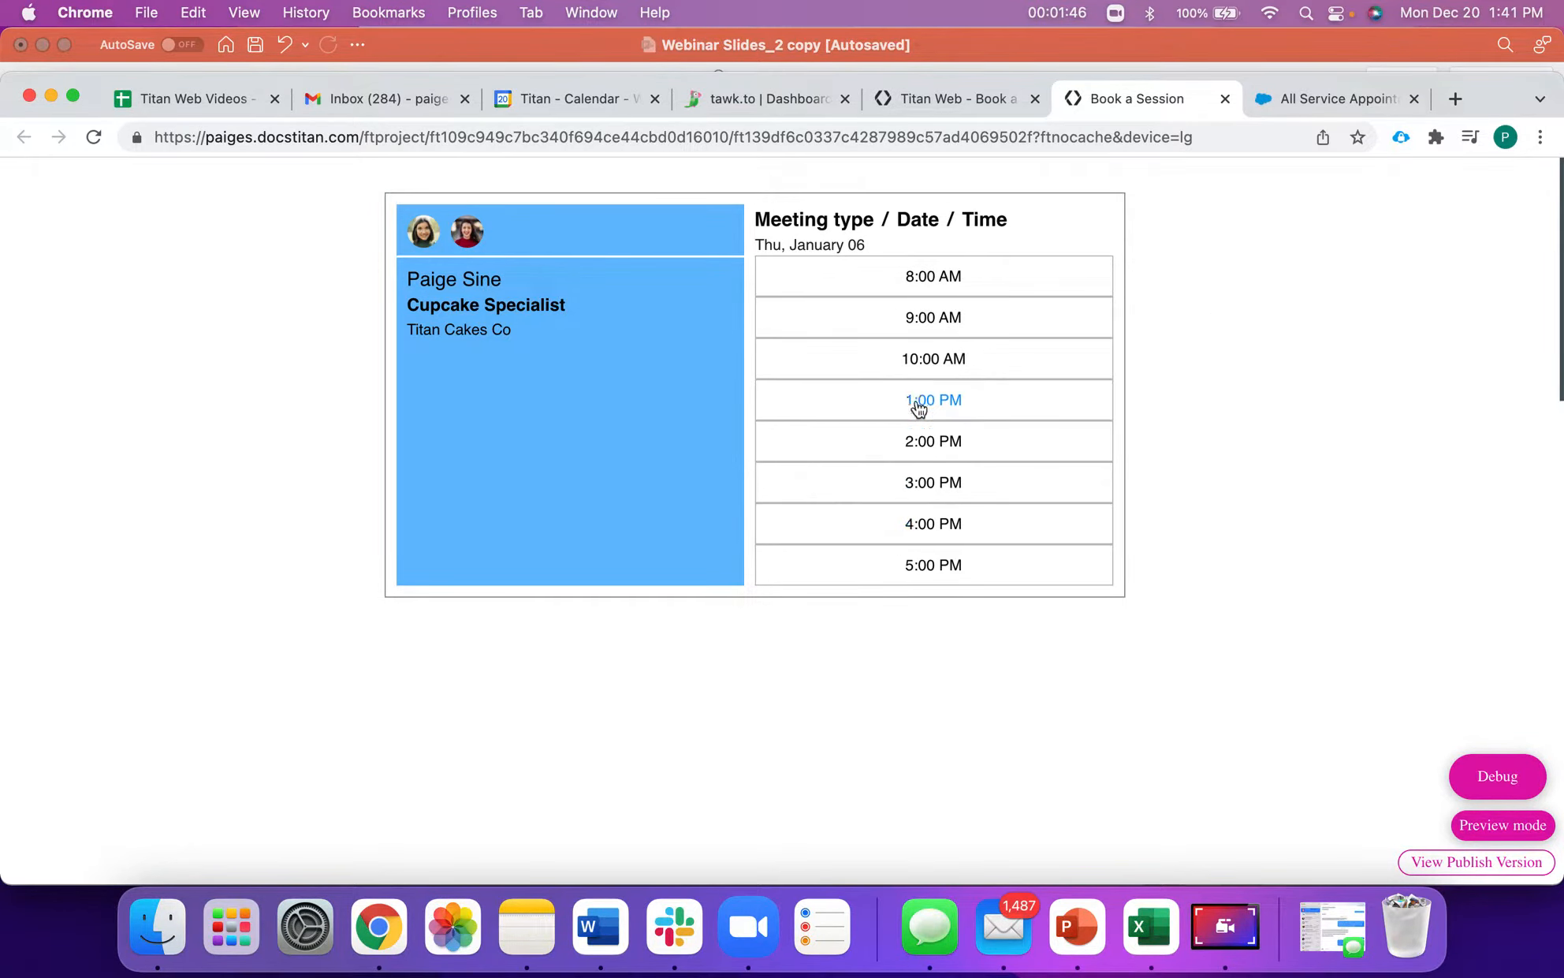
# Switch to the Titan Web project, locate the Scheduler among the widgets, and open the settings of the scheduler on the page
pyautogui.click(974, 102)
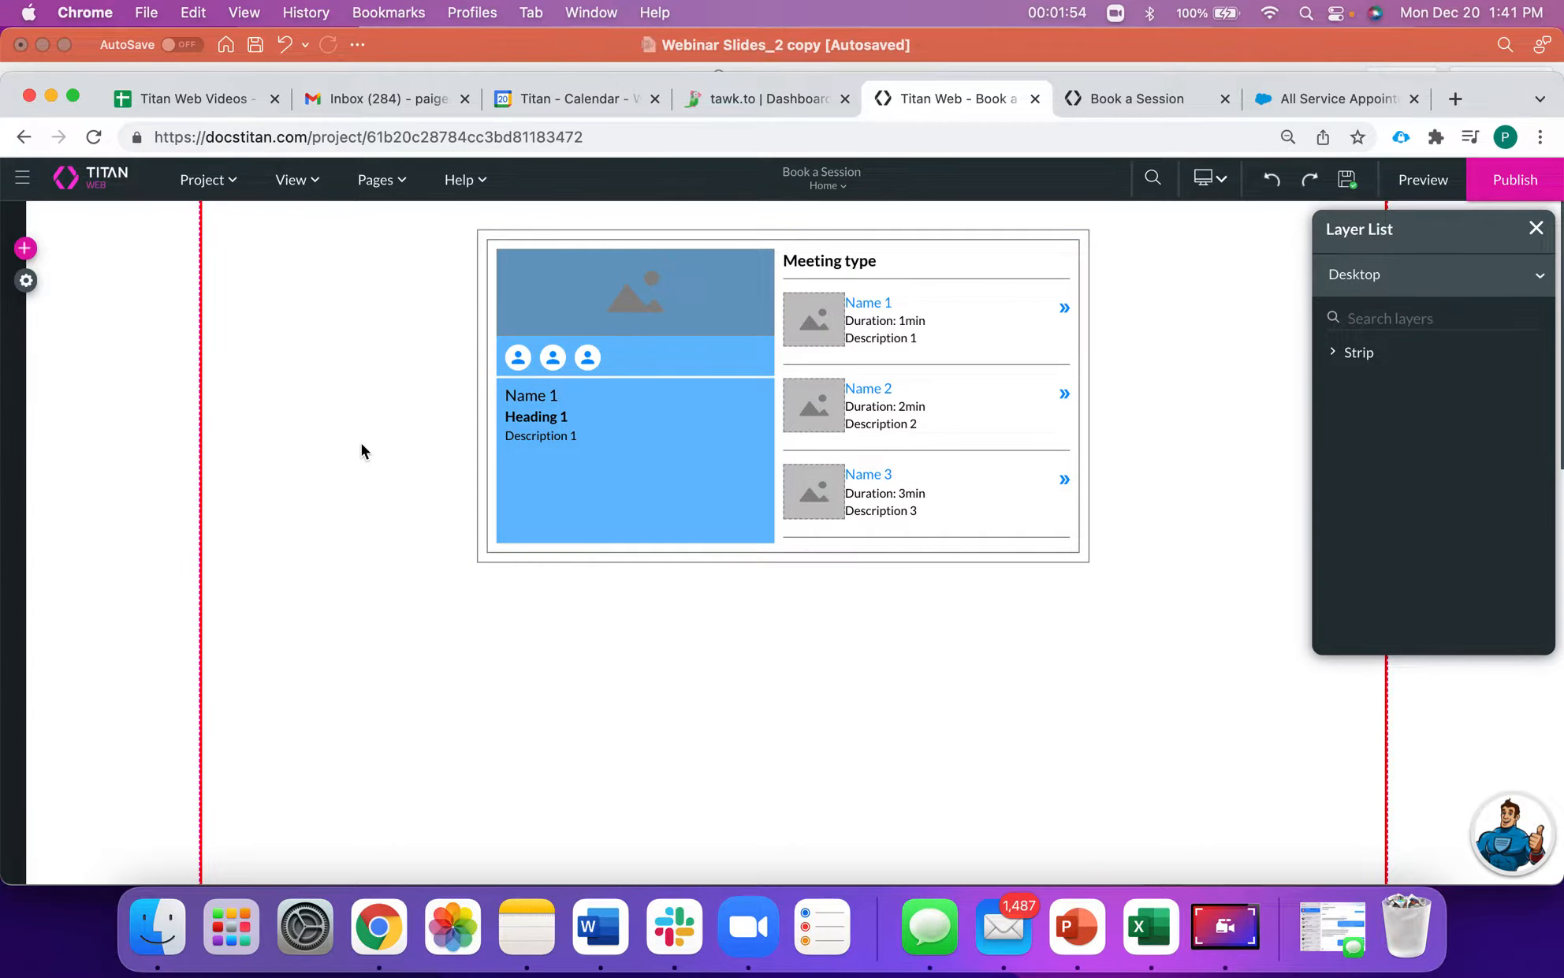
pyautogui.click(26, 249)
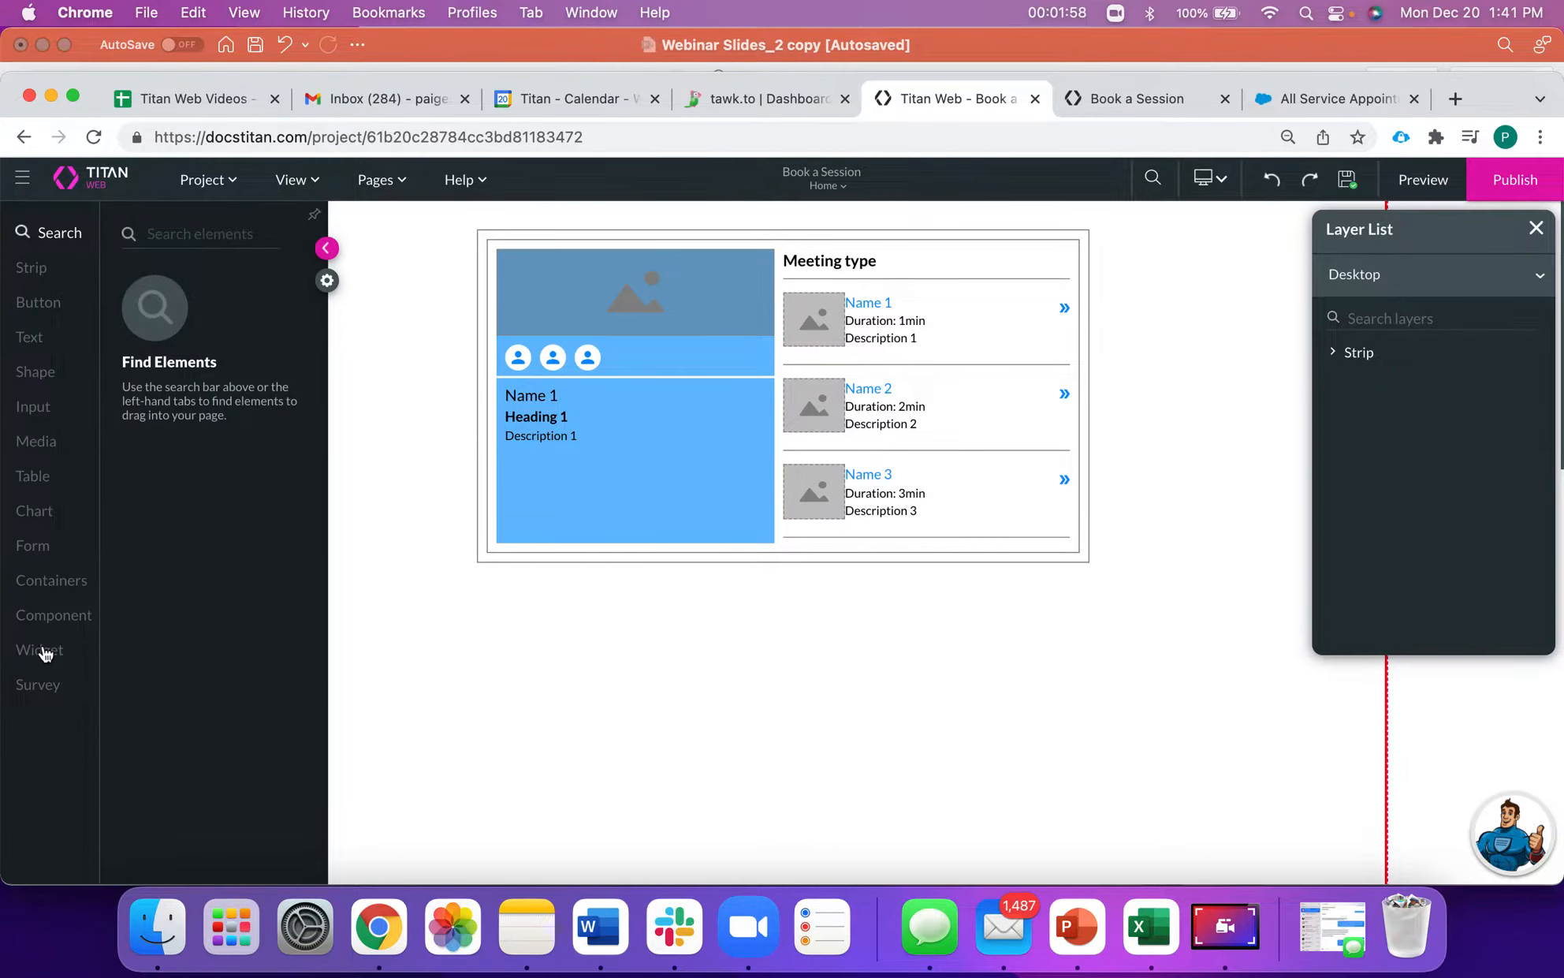
pyautogui.click(45, 652)
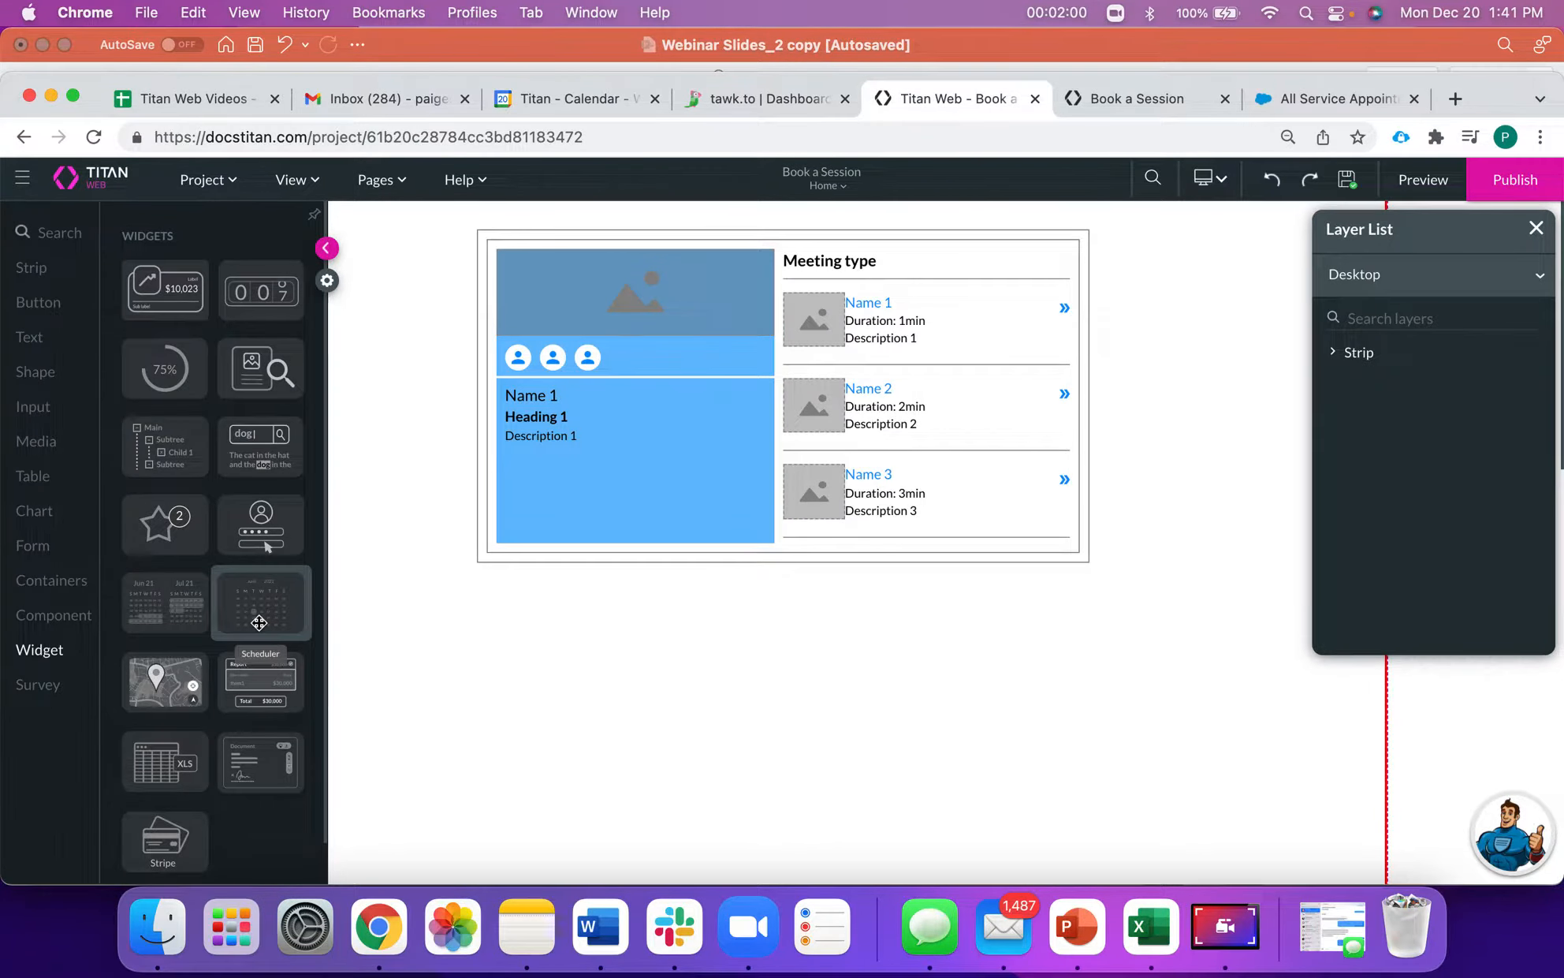
pyautogui.moveTo(258, 622); pyautogui.dragTo(726, 482)
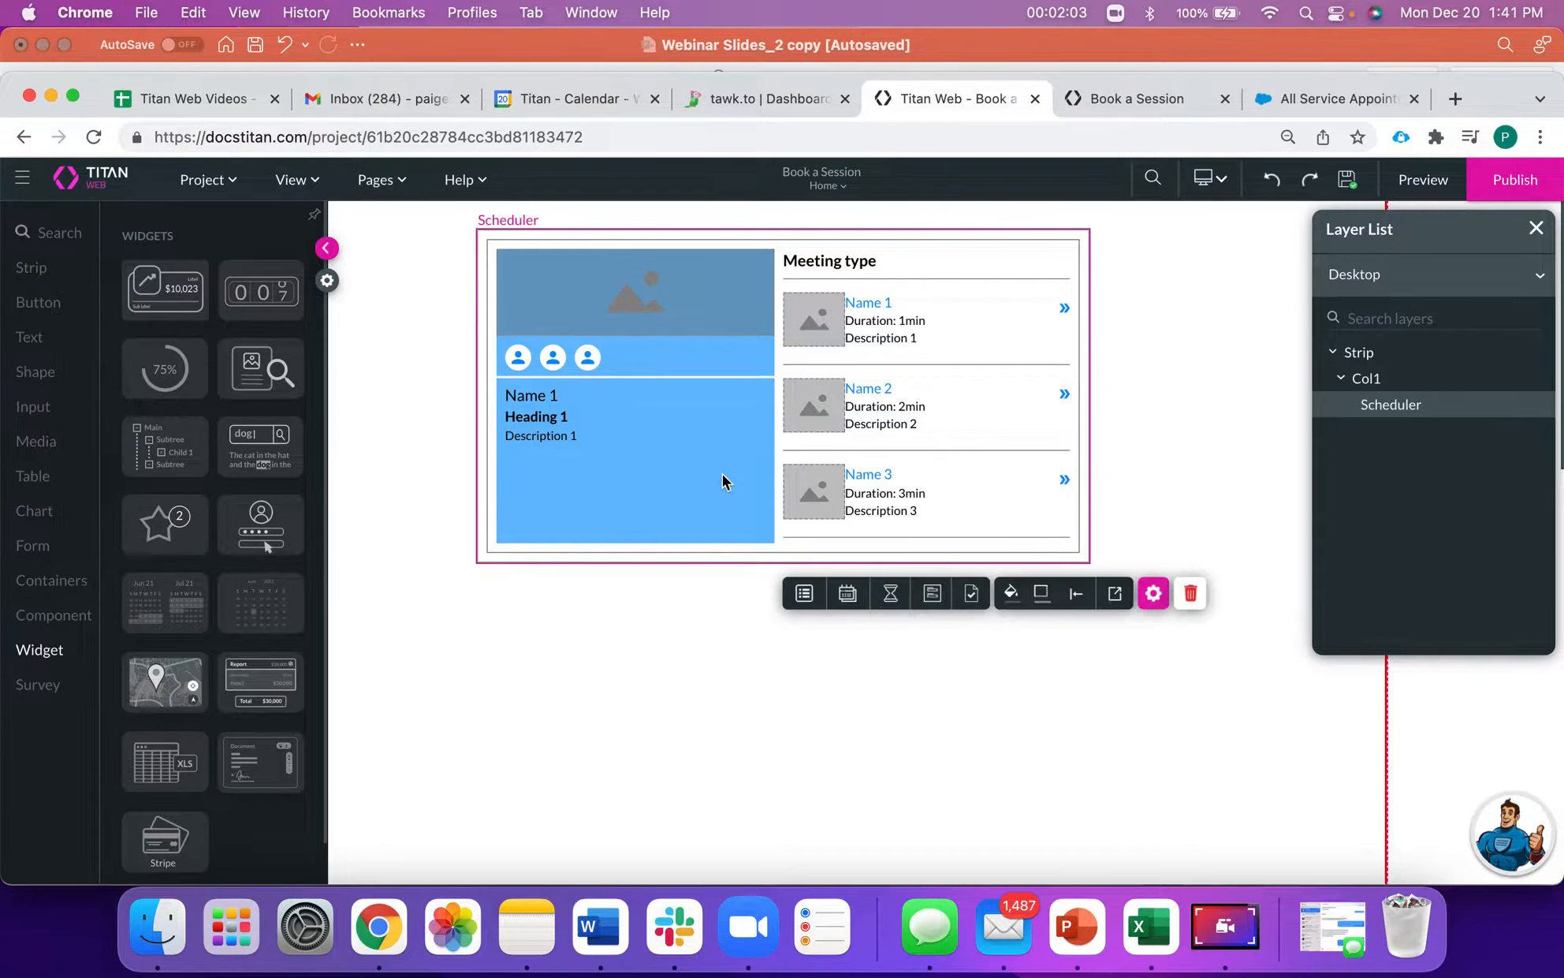
pyautogui.click(1154, 593)
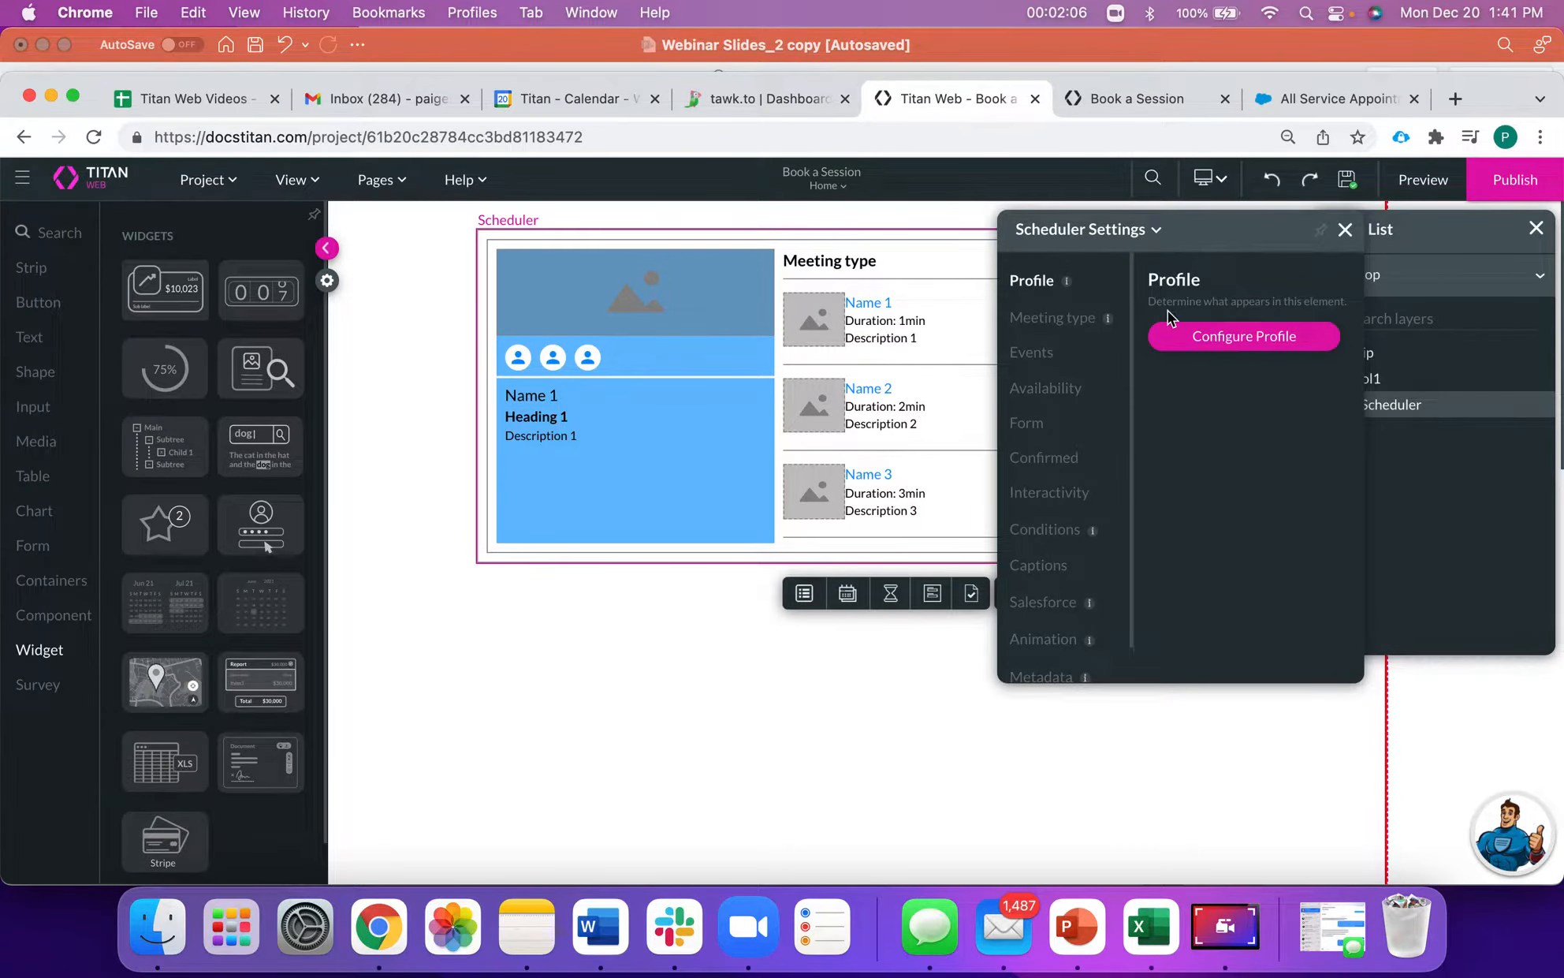
# Look through the scheduler's Meeting type, Availability, Form and Confirmed settings
pyautogui.click(1066, 319)
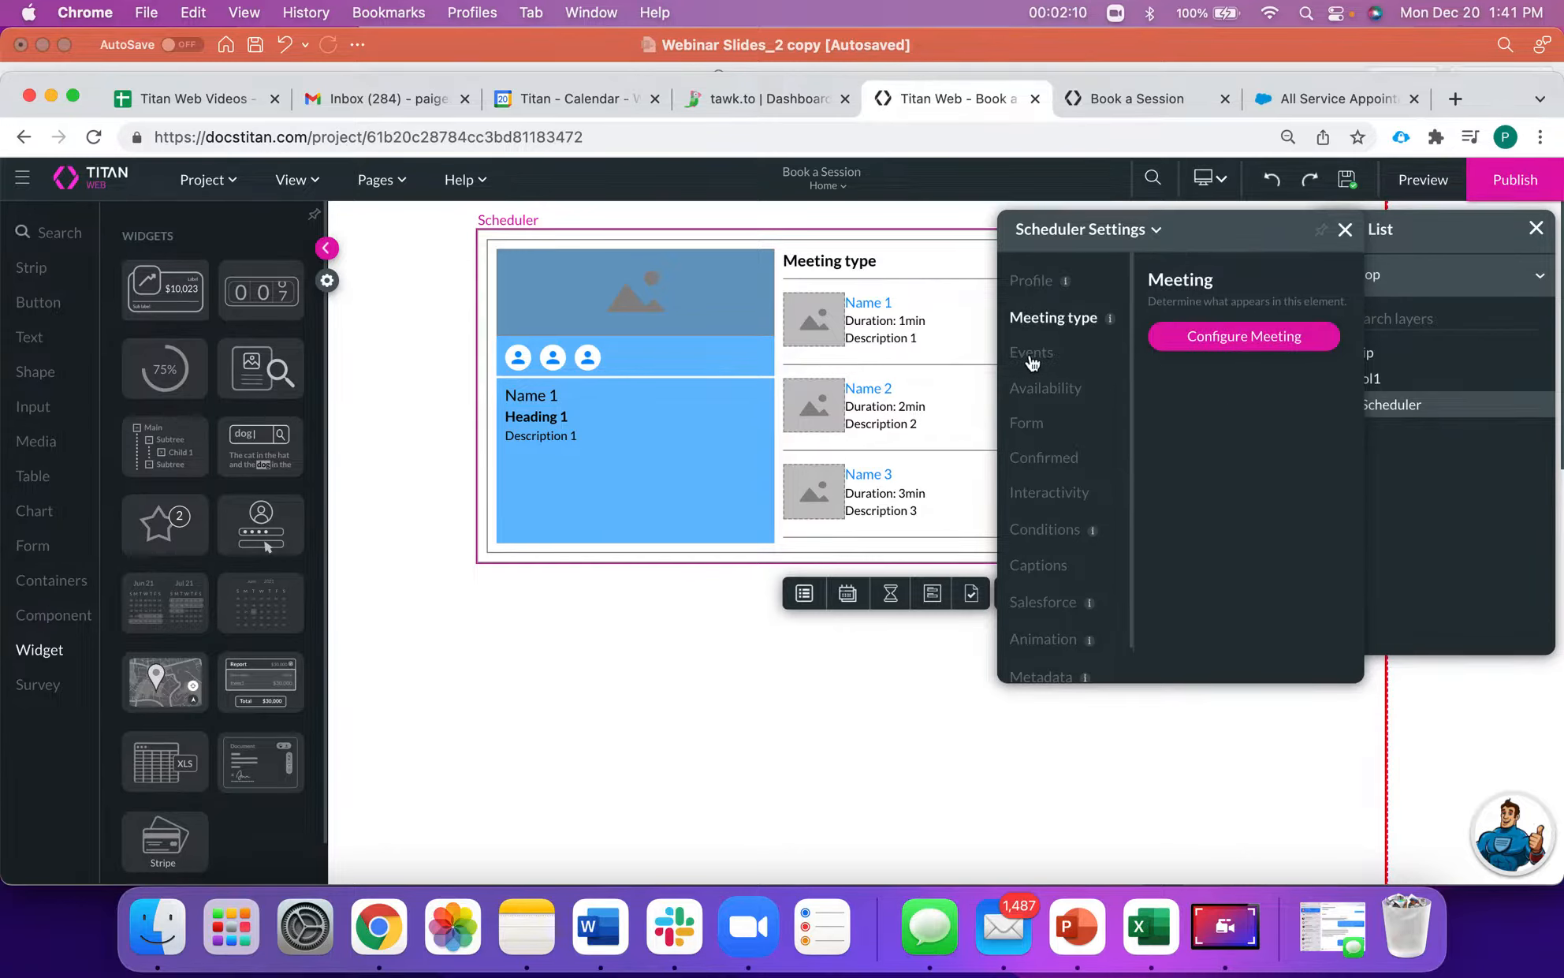
pyautogui.click(1058, 399)
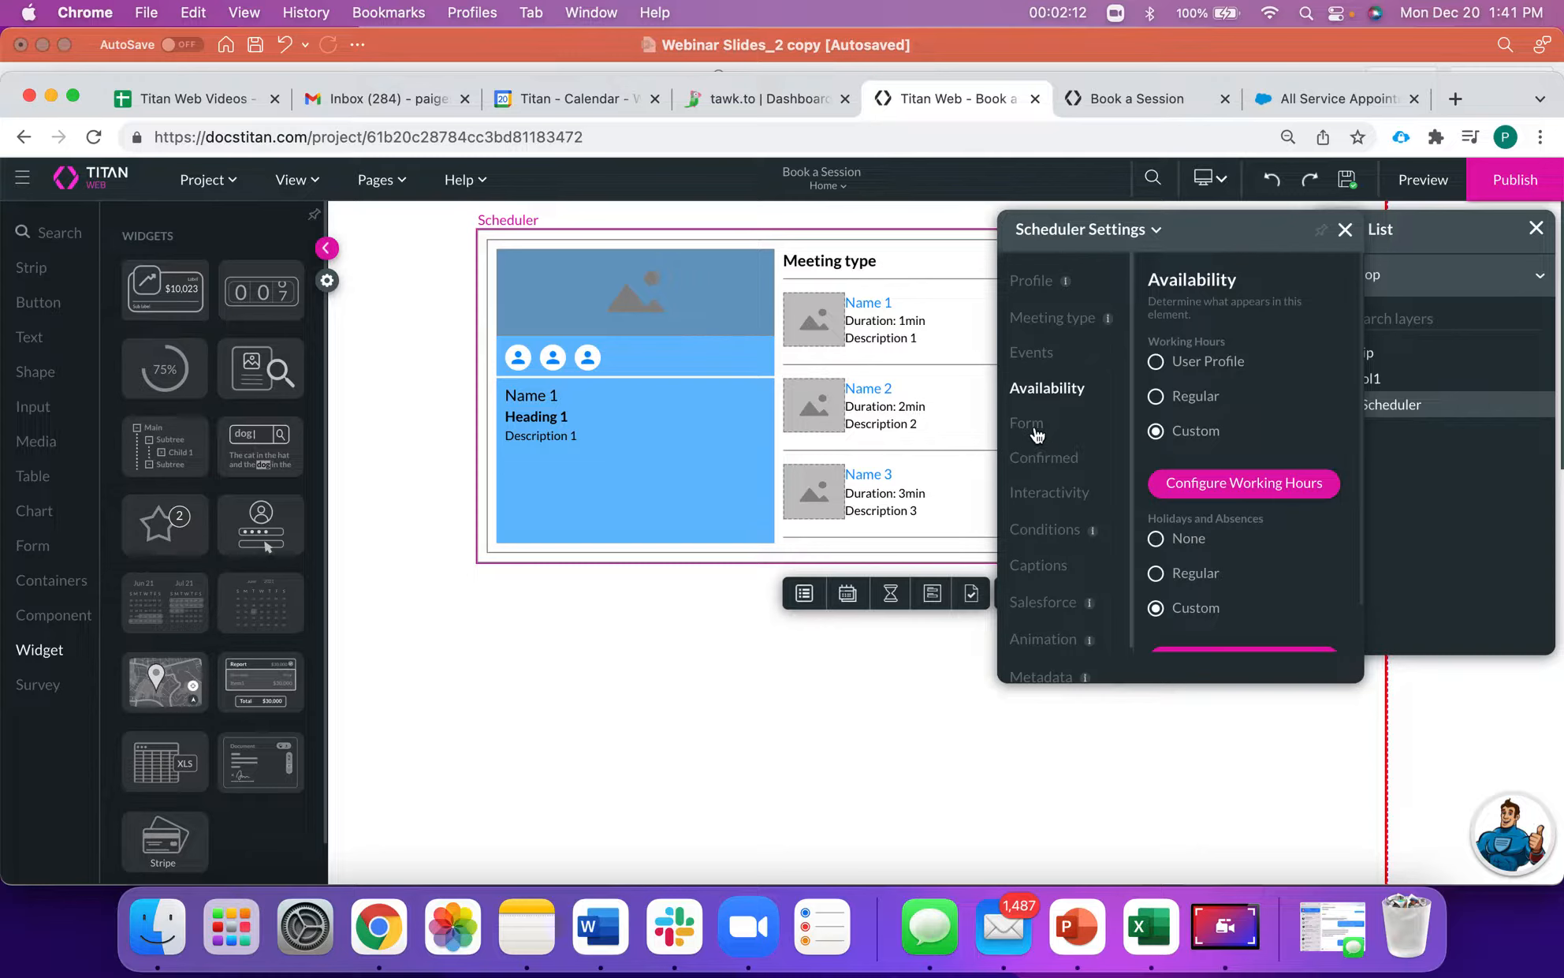
pyautogui.click(1039, 434)
pyautogui.click(1048, 463)
# Open the scheduler's Events configuration and review its Salesforce source object and record limit
pyautogui.click(1033, 358)
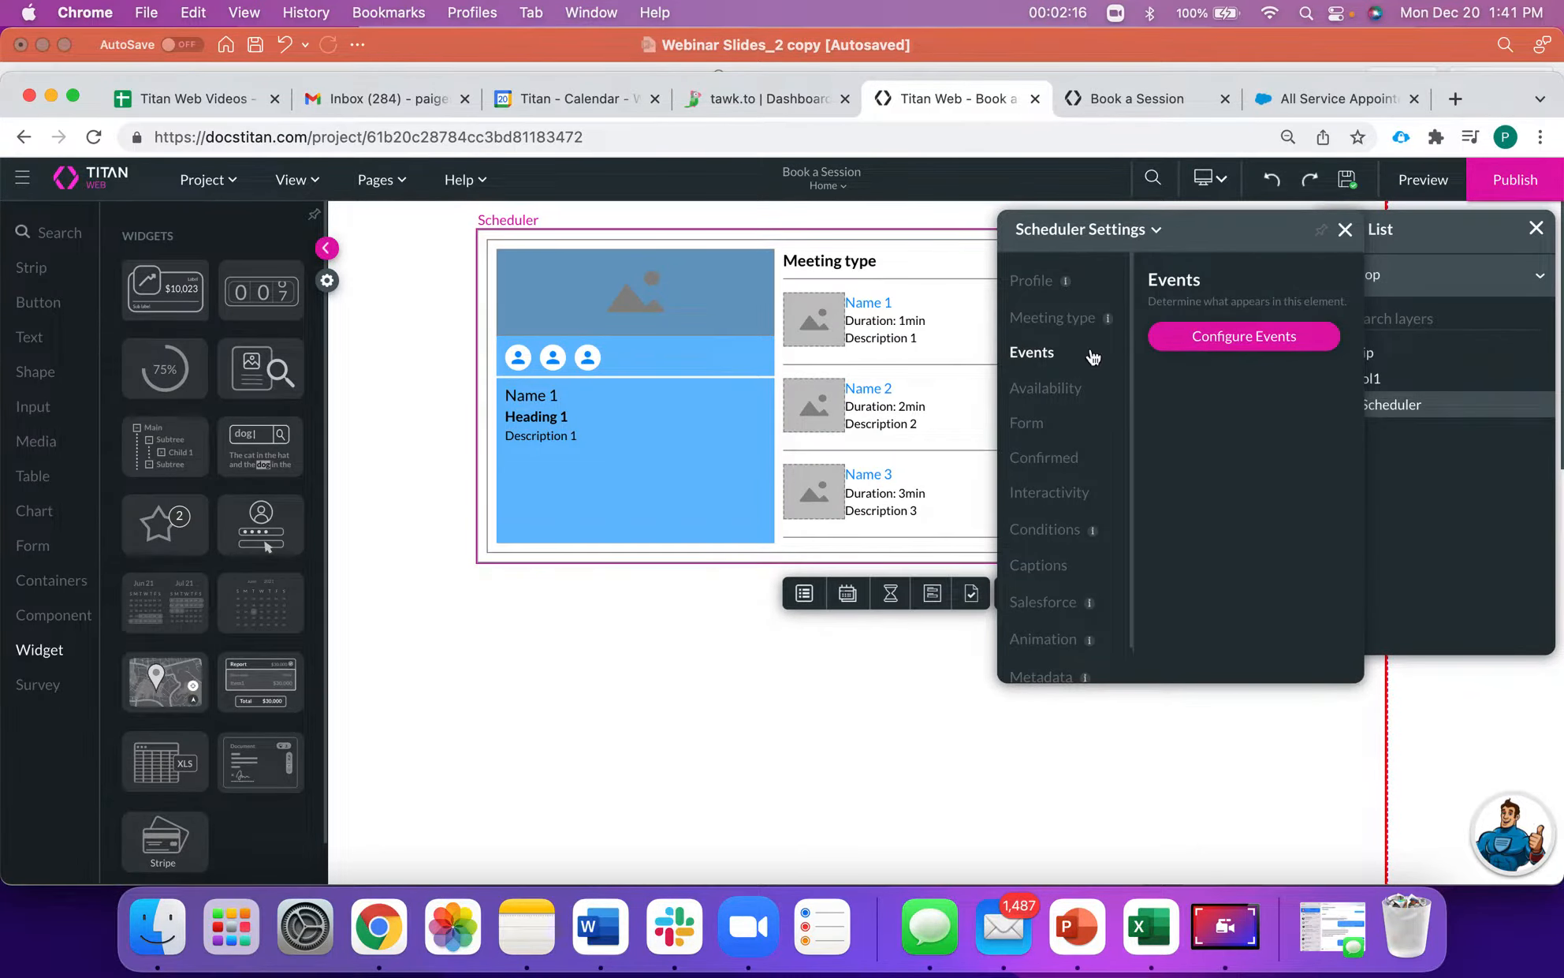
pyautogui.click(1257, 335)
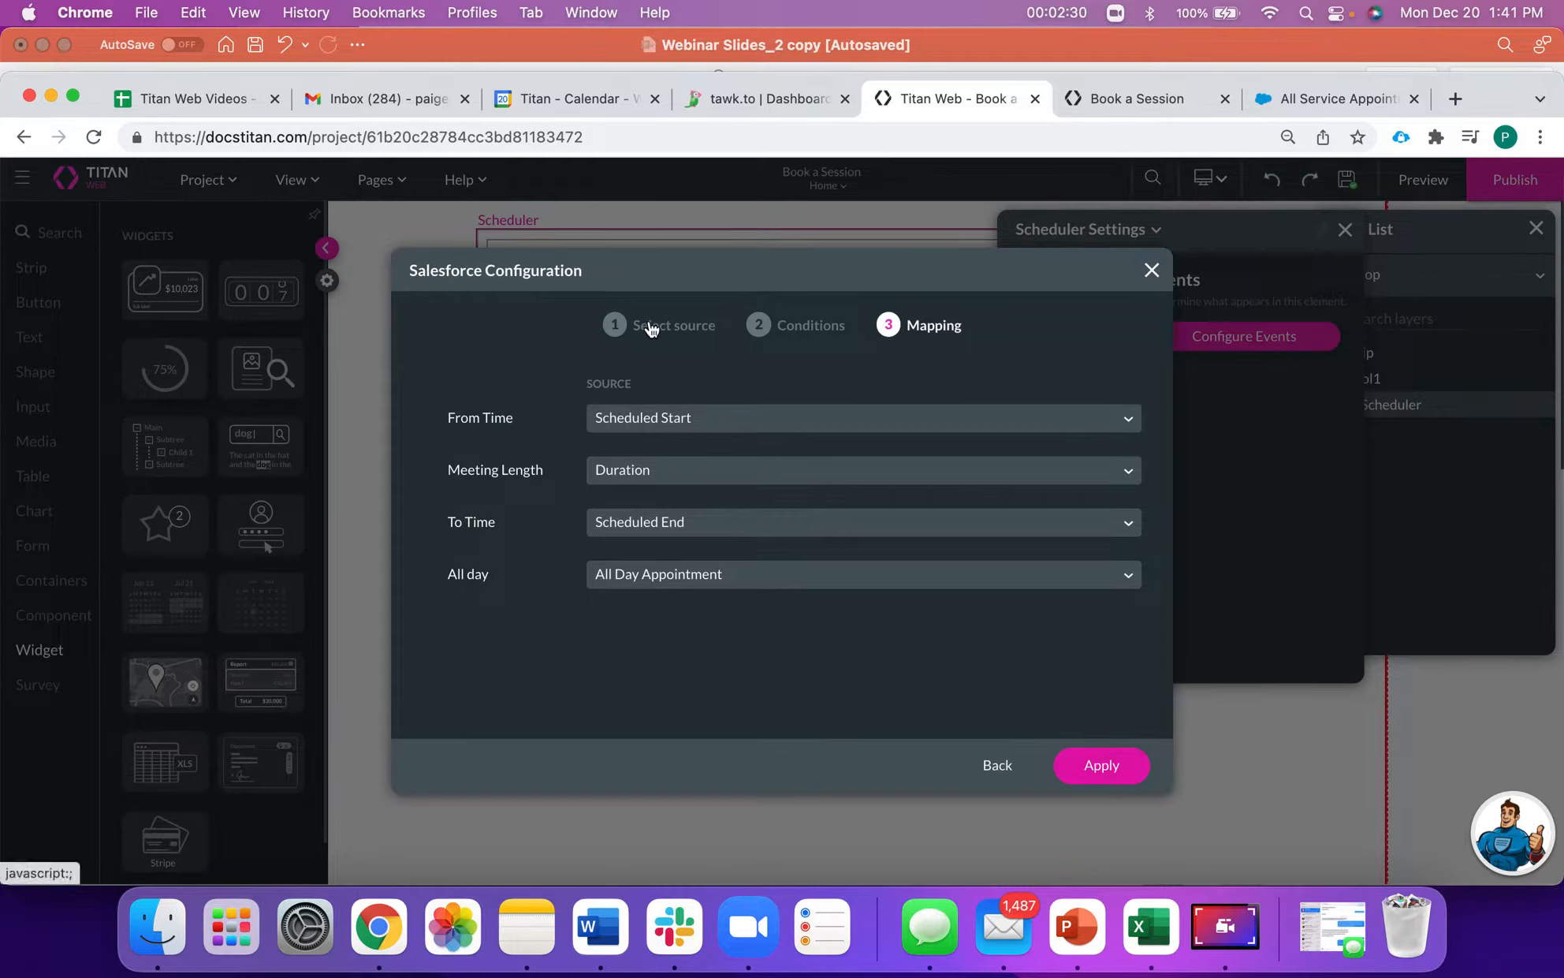
pyautogui.click(1002, 768)
pyautogui.click(1001, 768)
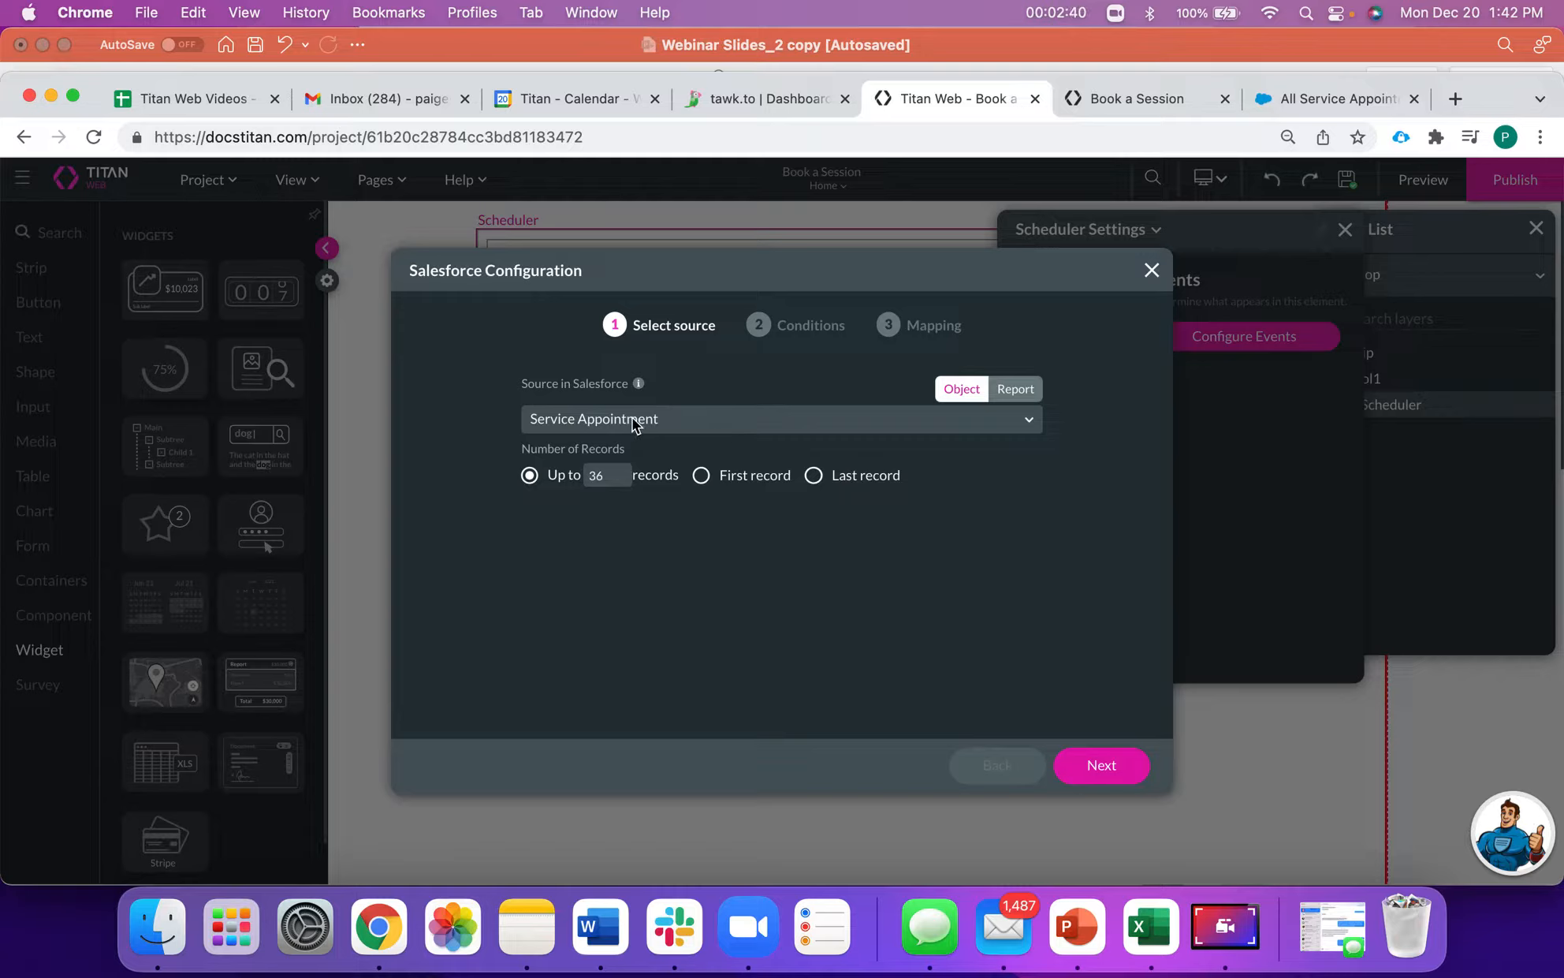
pyautogui.click(622, 470)
pyautogui.click(622, 472)
pyautogui.click(622, 471)
# Review the events condition on User ID and switch between the two staff profiles on the booking page to illustrate it
pyautogui.click(1112, 772)
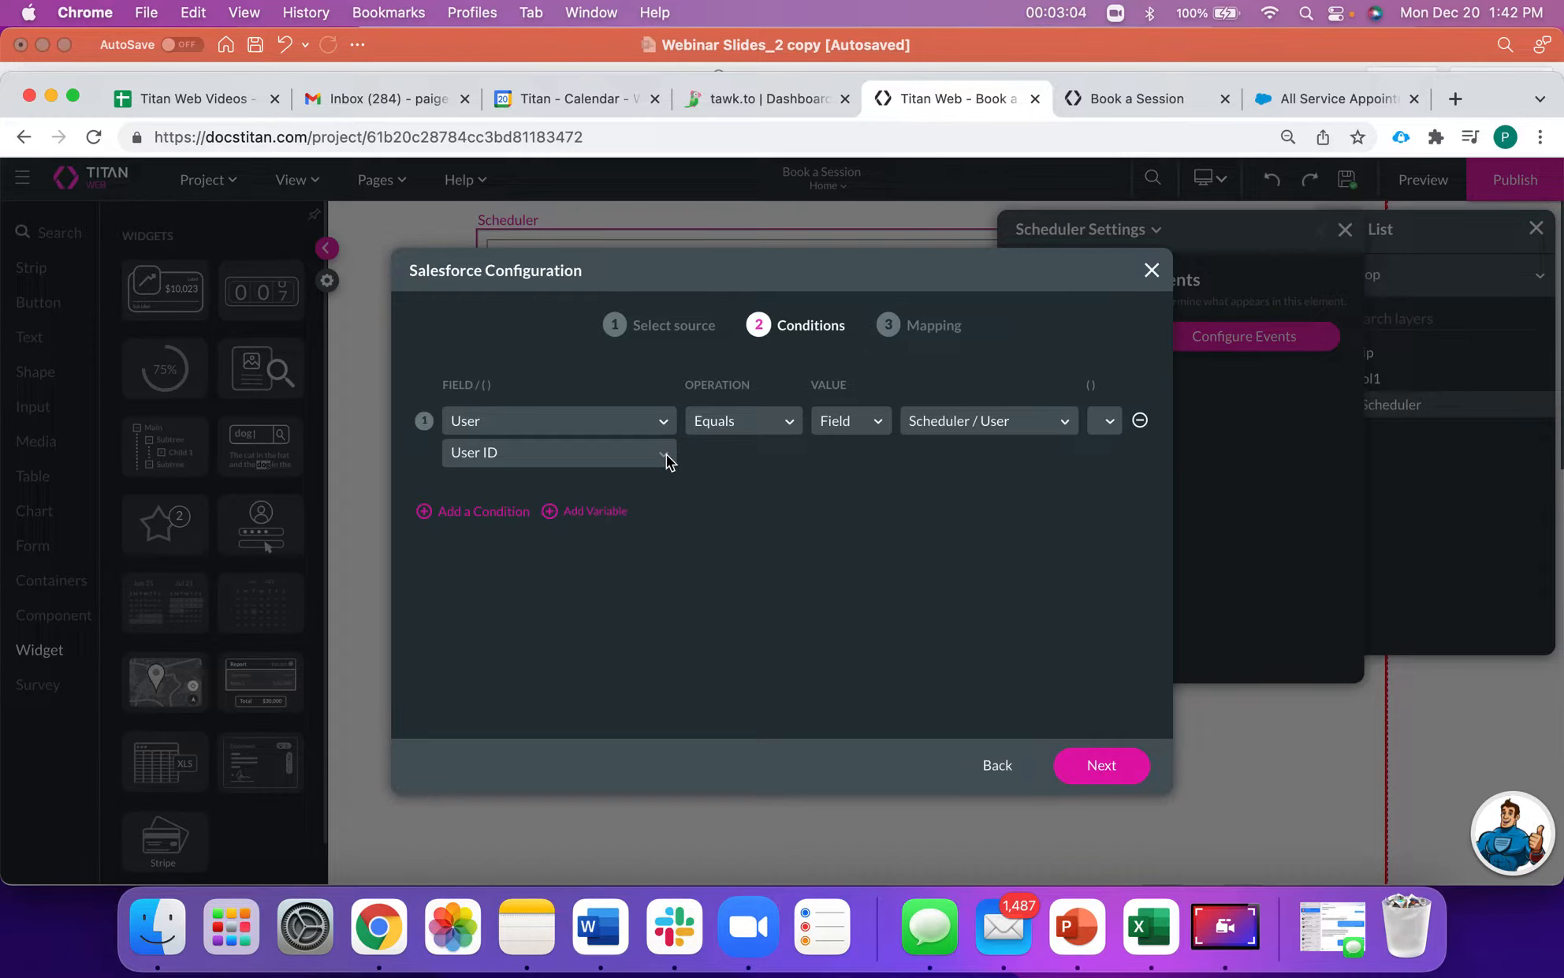
pyautogui.click(1103, 99)
pyautogui.click(459, 237)
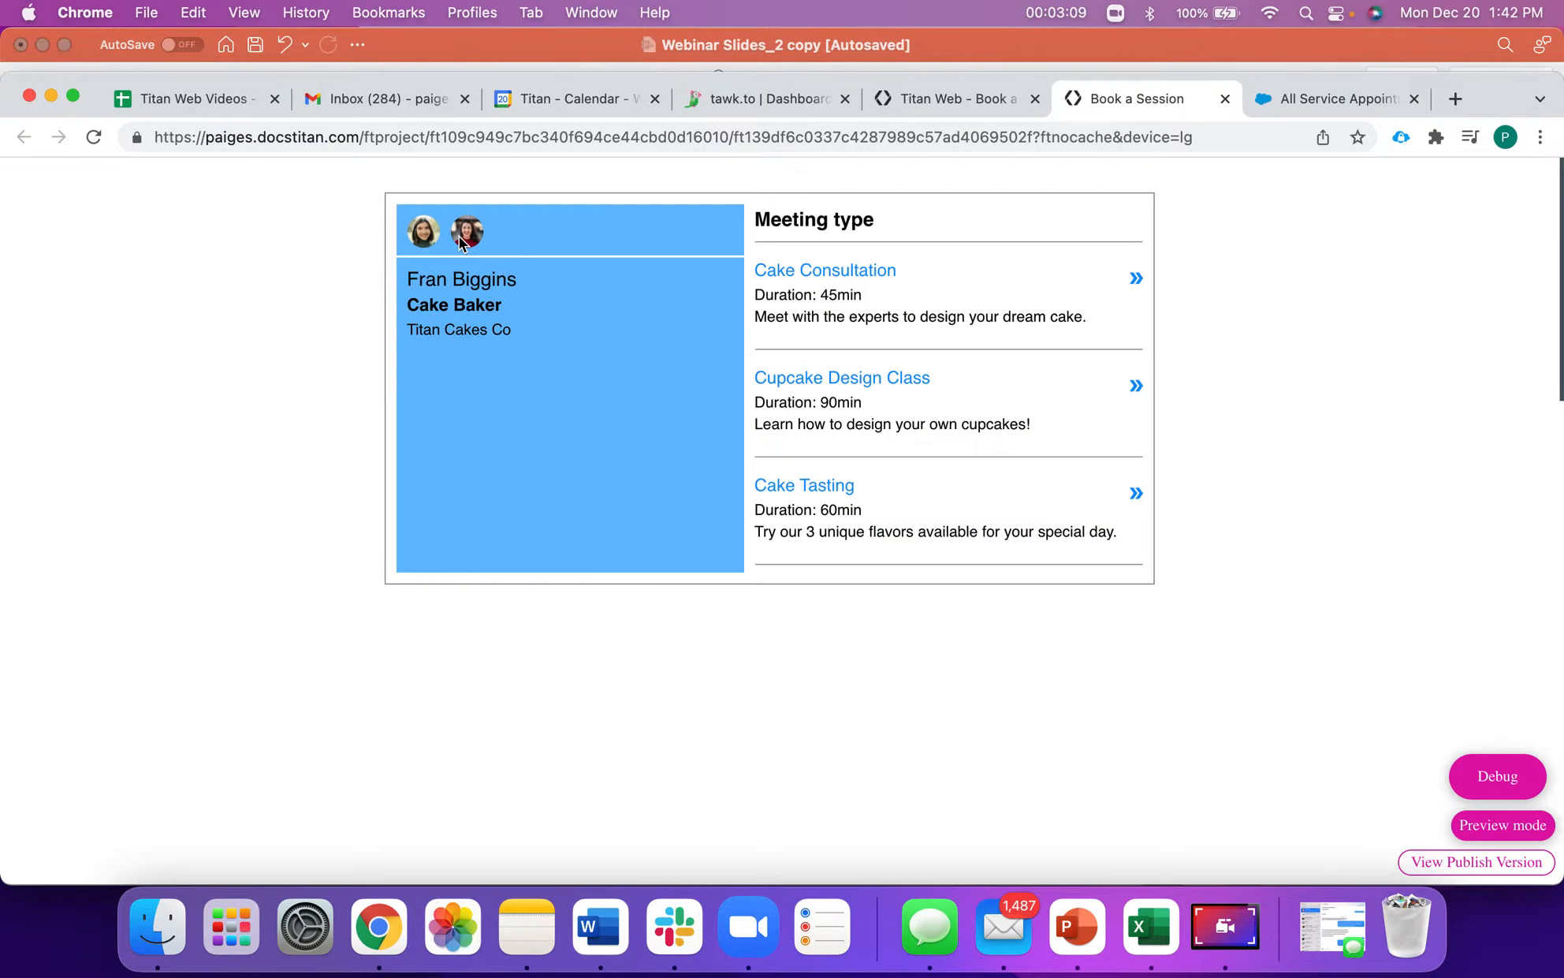
pyautogui.click(426, 236)
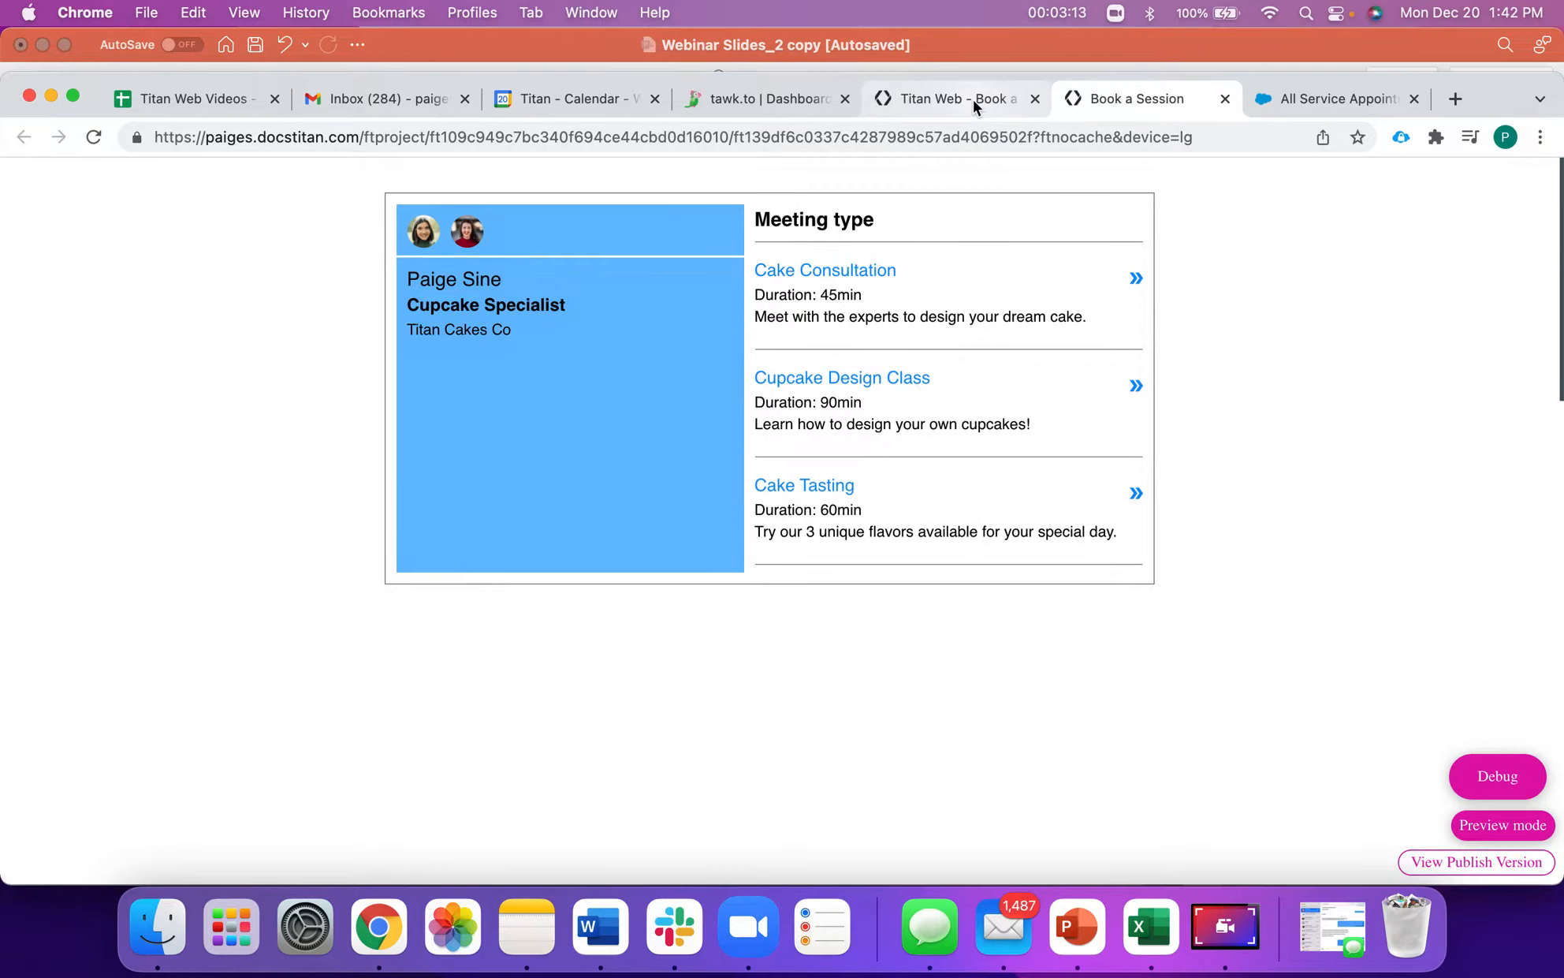
pyautogui.click(973, 99)
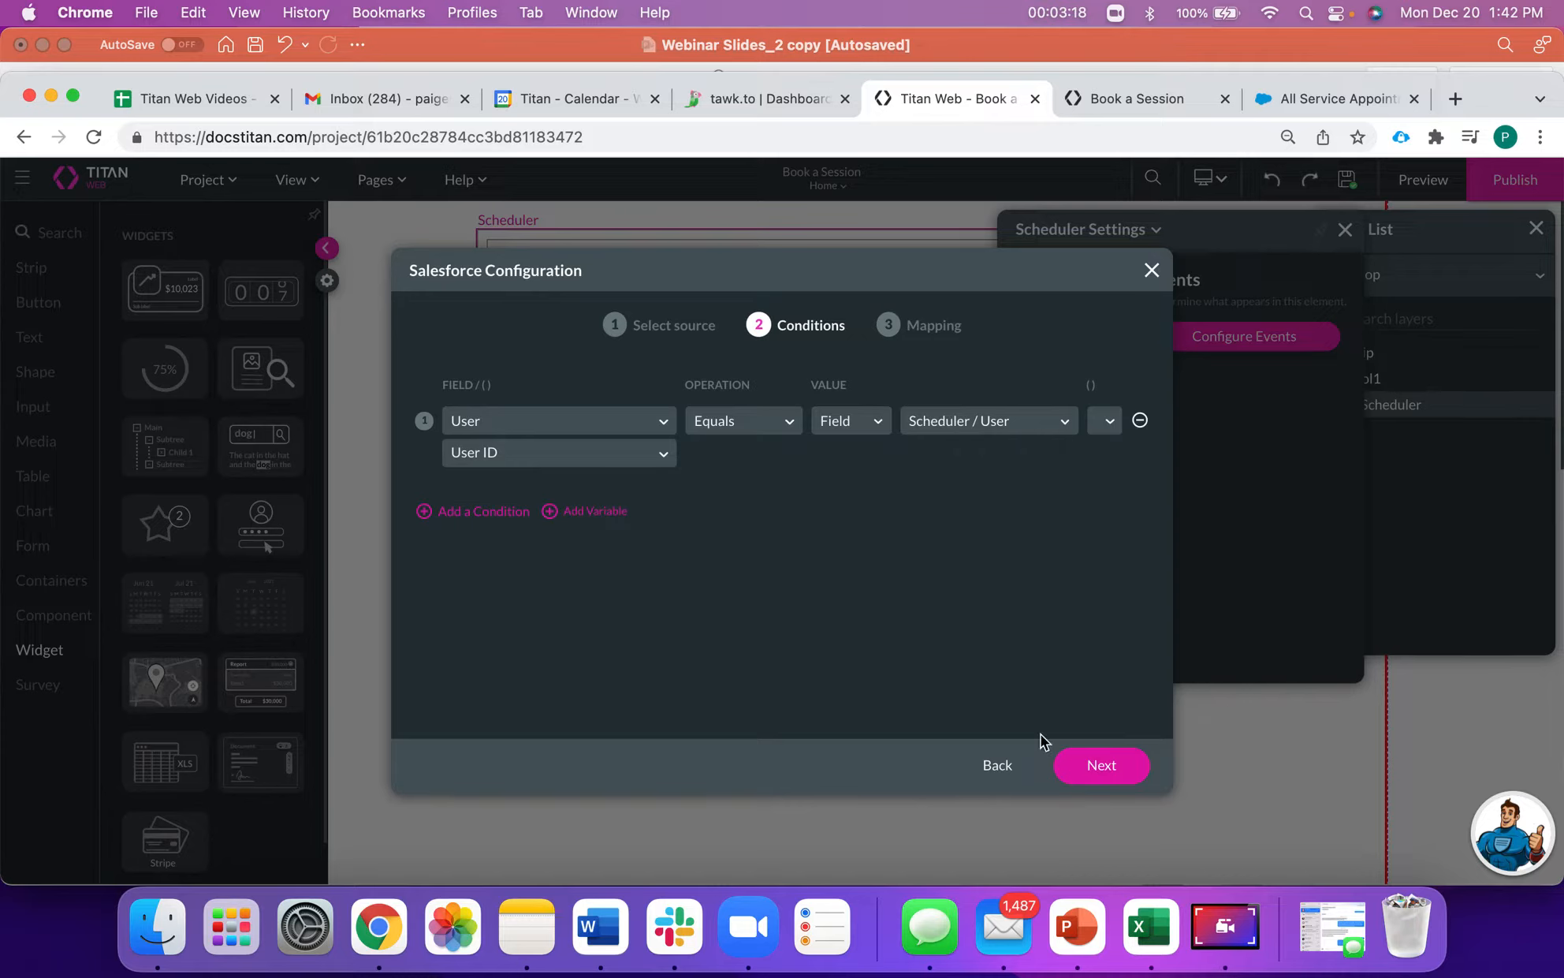
# Show the events field mapping and open the January 6, 11:00 AM service appointment record in Salesforce
pyautogui.click(1094, 763)
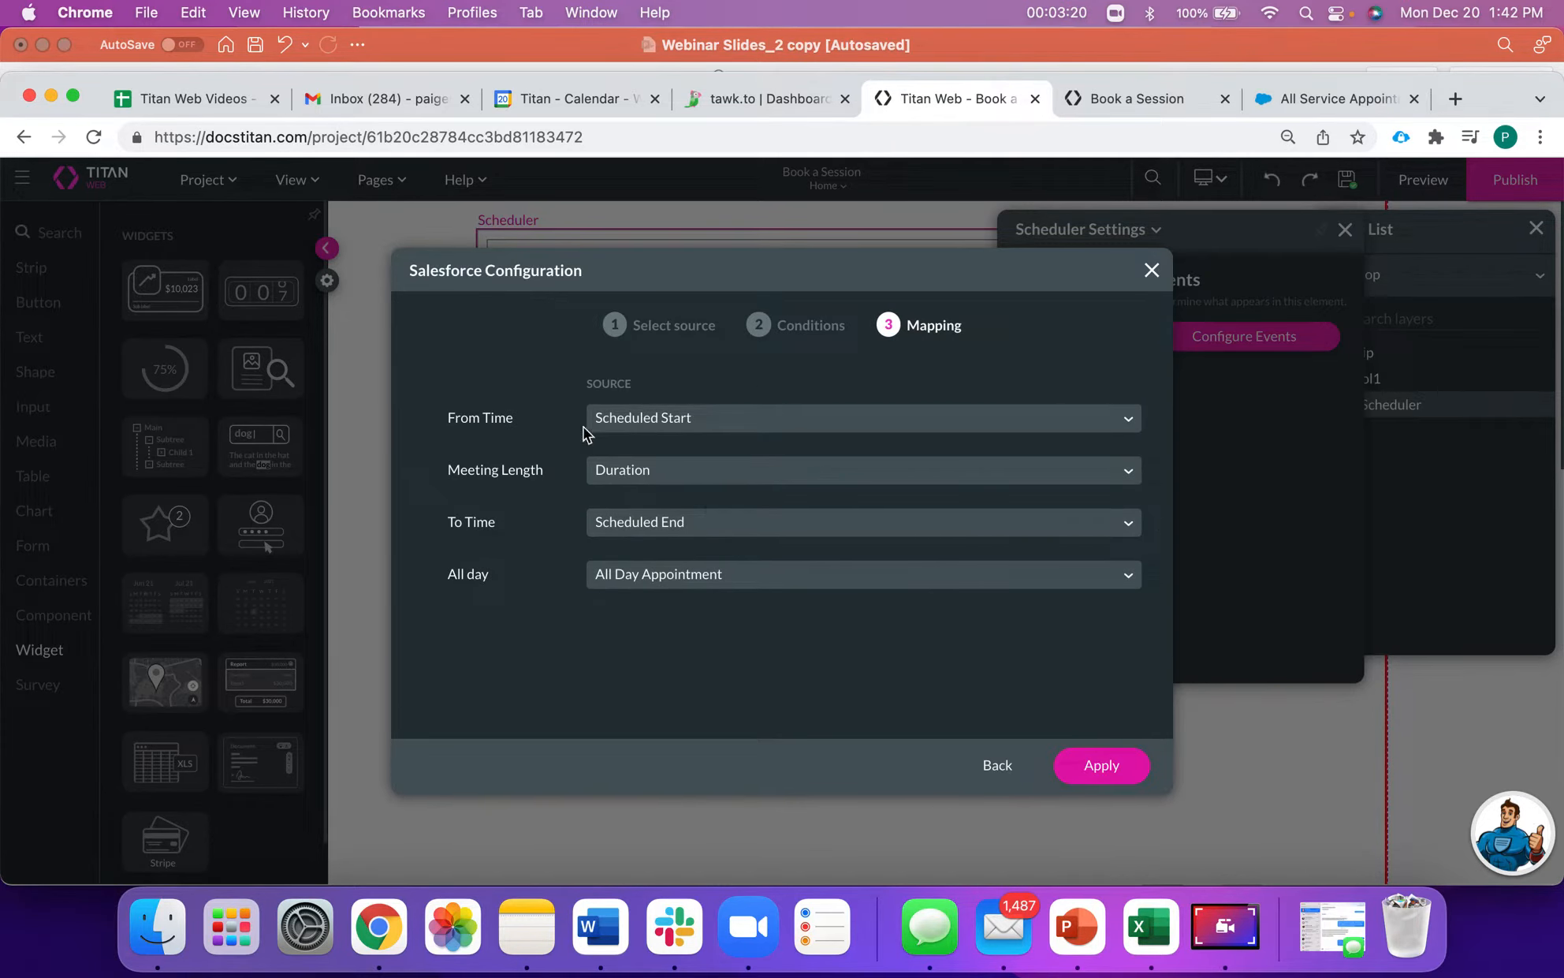
pyautogui.click(1343, 109)
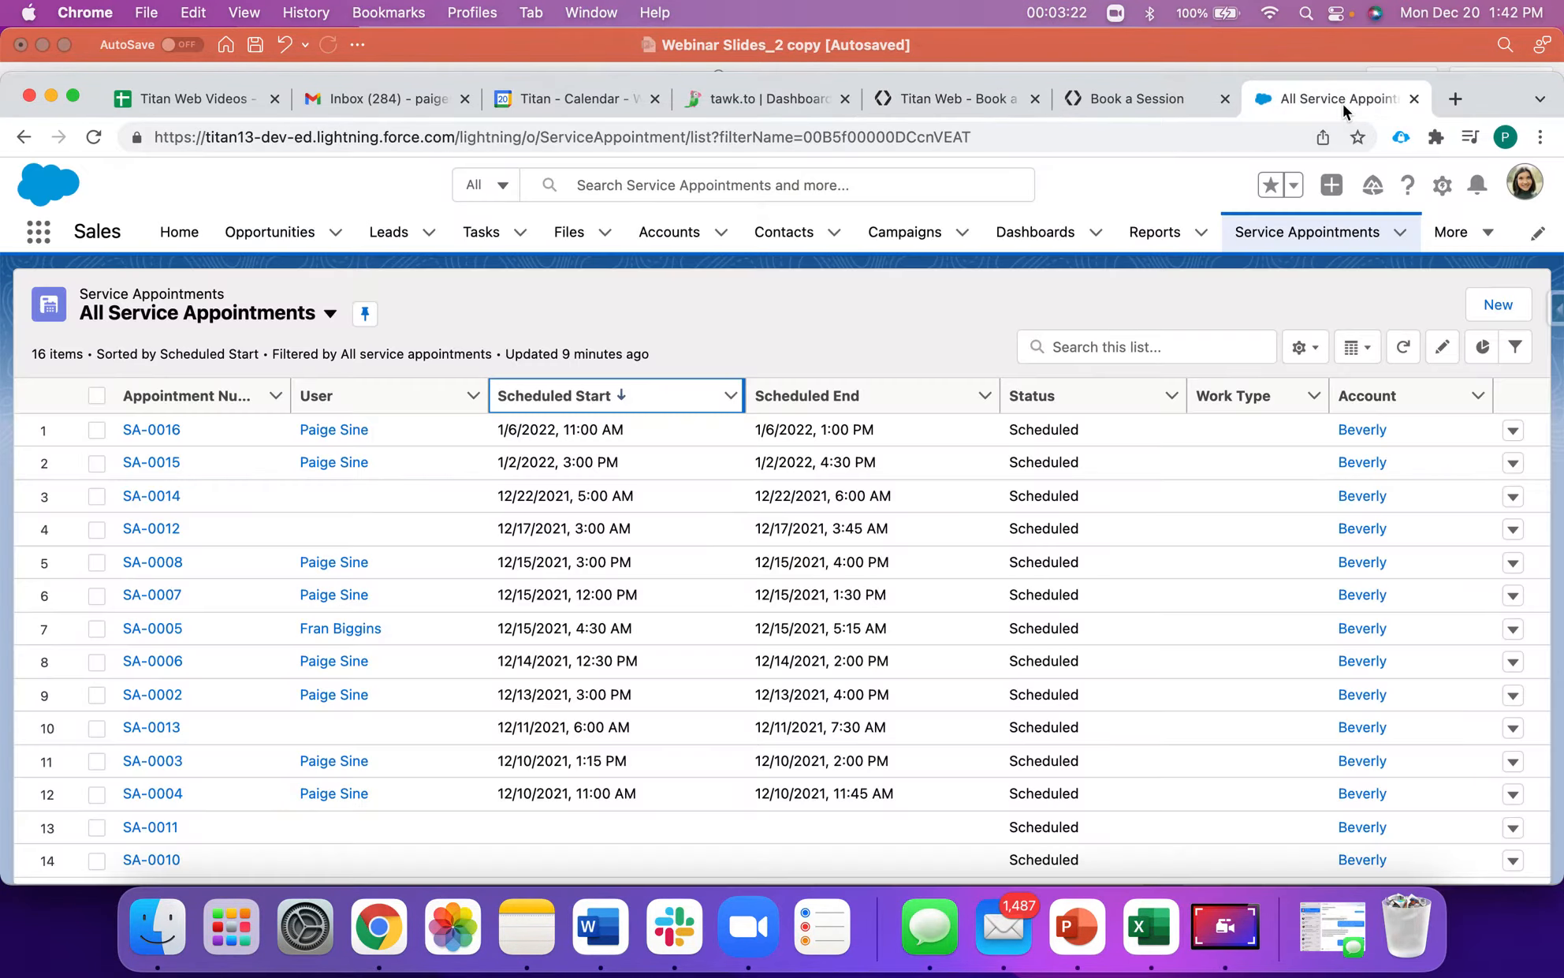
pyautogui.click(150, 429)
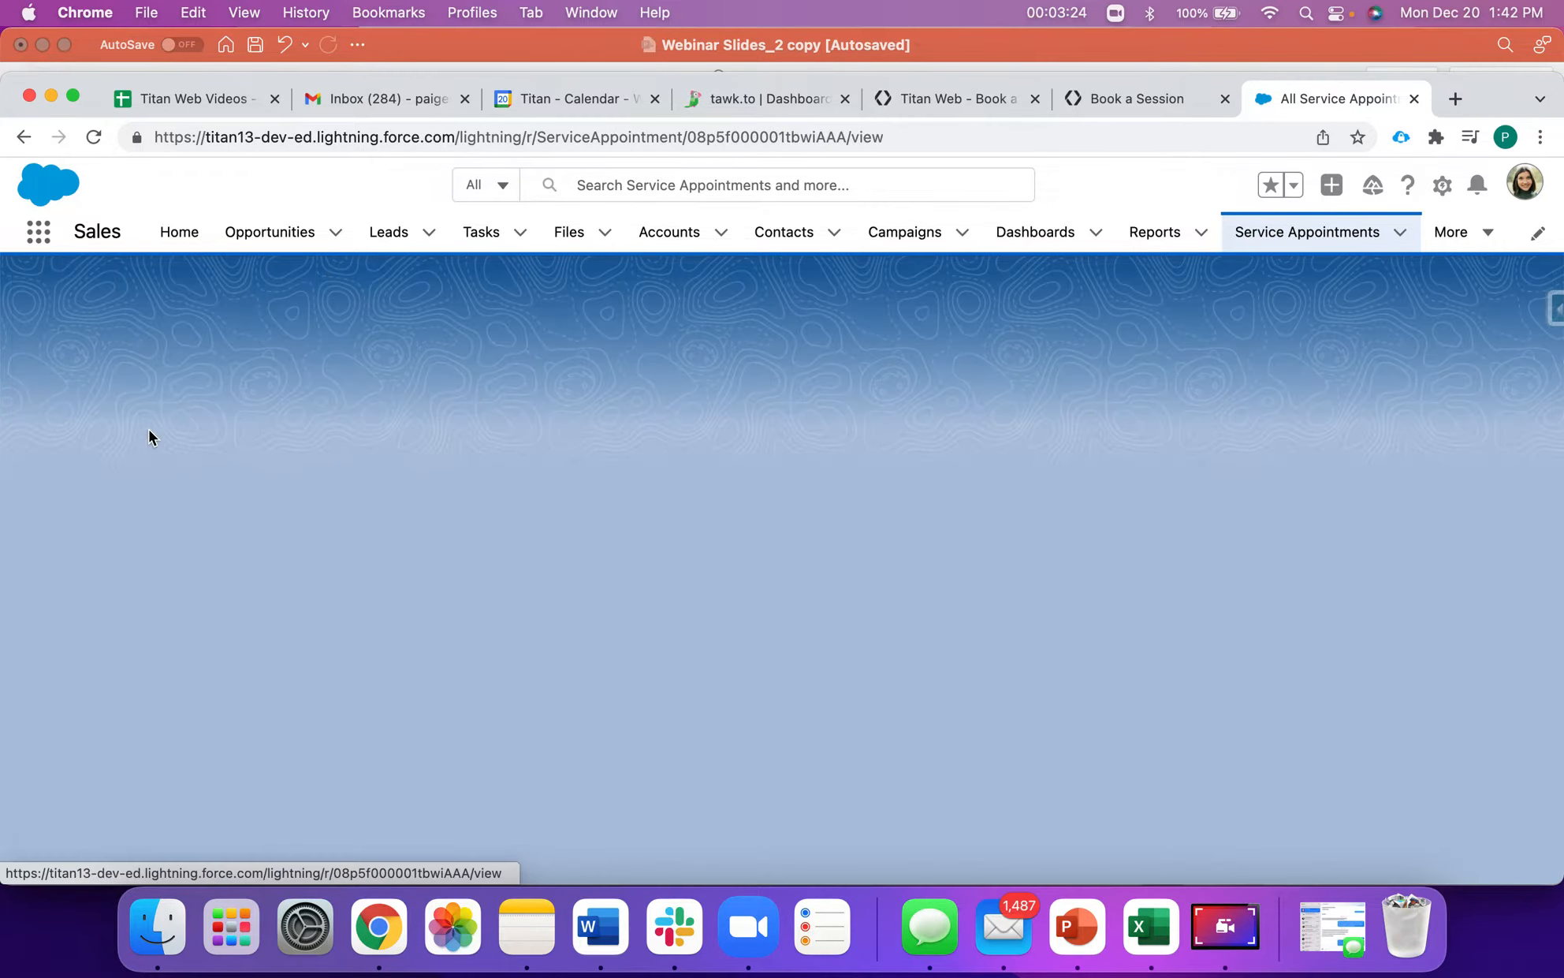
pyautogui.scroll(-3, 529, 495)
pyautogui.scroll(3, 500, 581)
# Examine the Scheduled Start and Scheduled End fields on the appointment record against the events mapping
pyautogui.click(1142, 98)
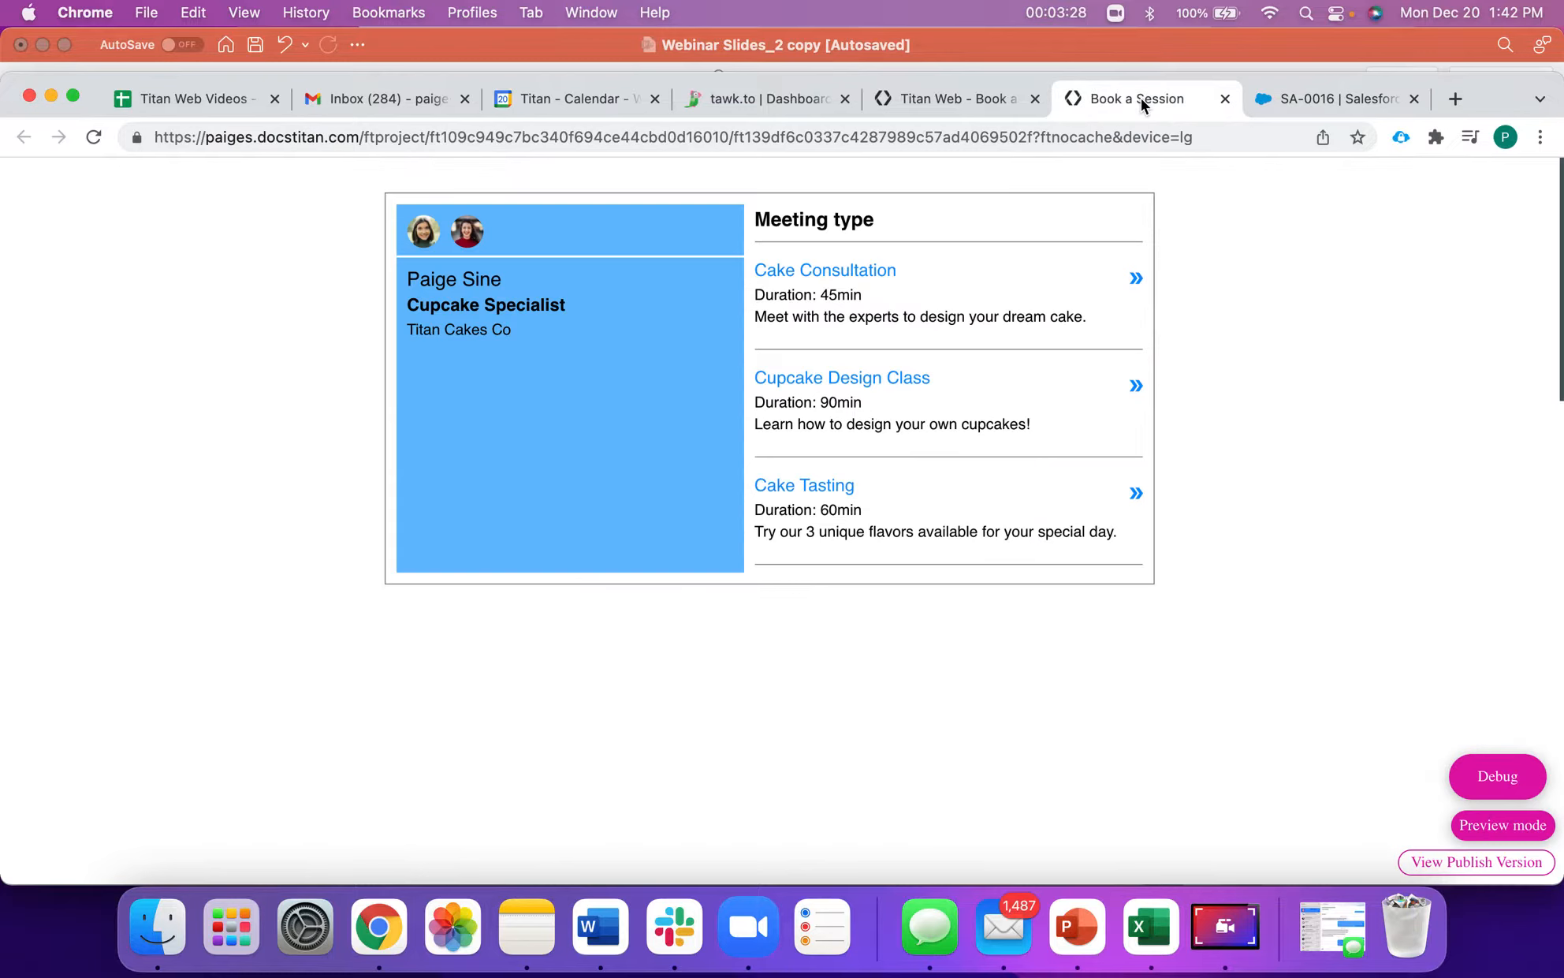
pyautogui.click(987, 101)
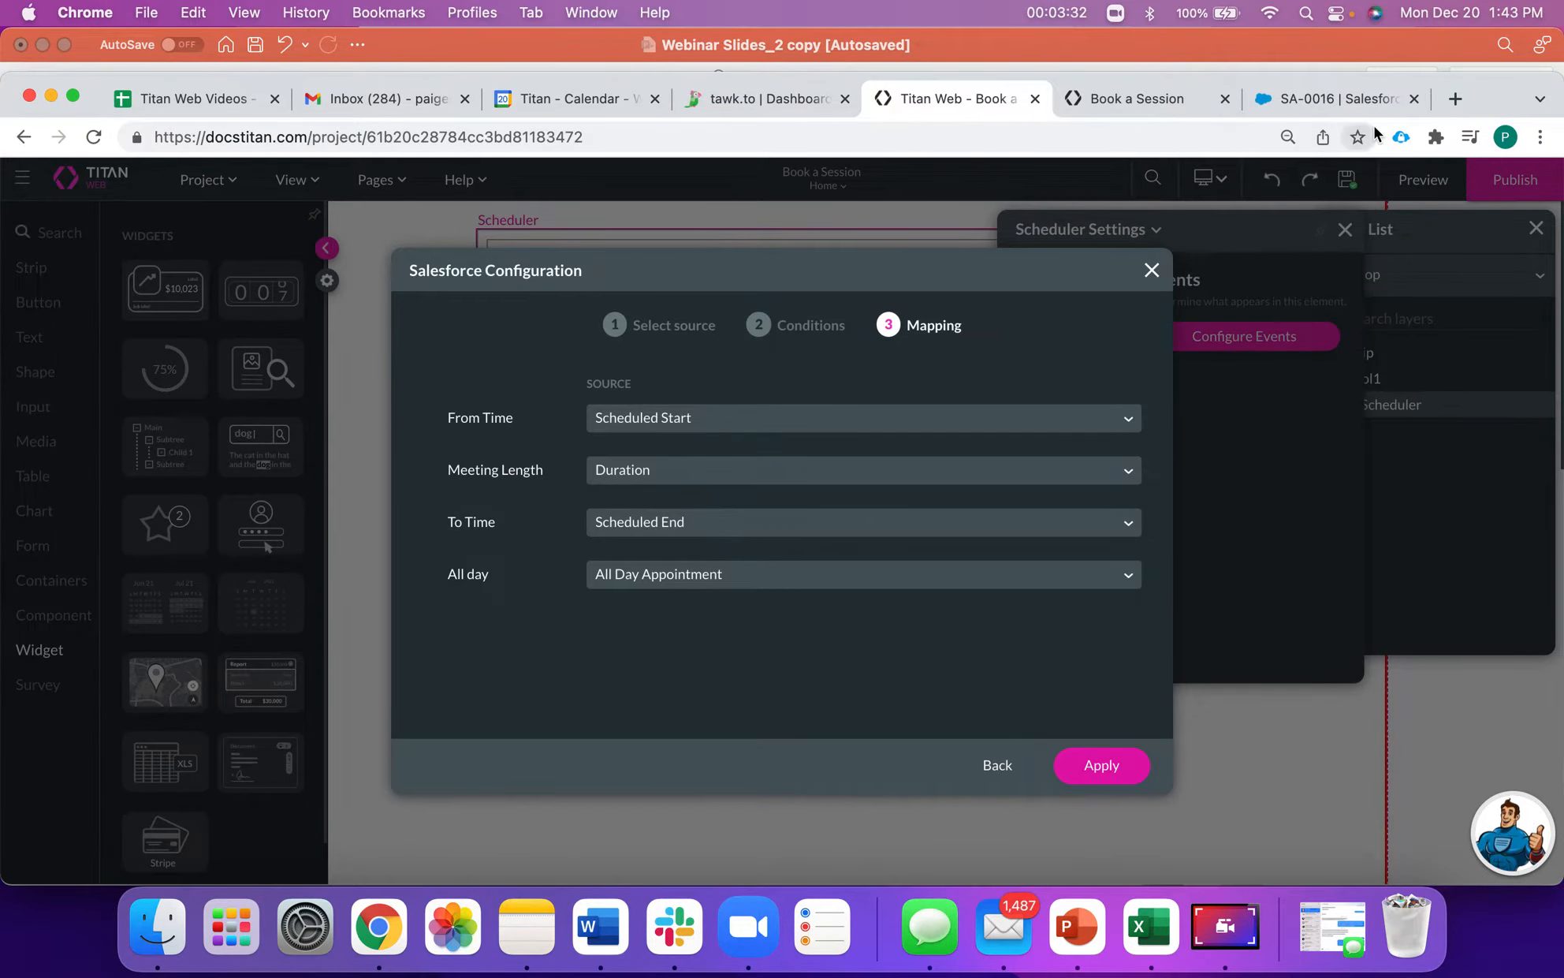
pyautogui.click(1321, 101)
pyautogui.scroll(-8, 741, 607)
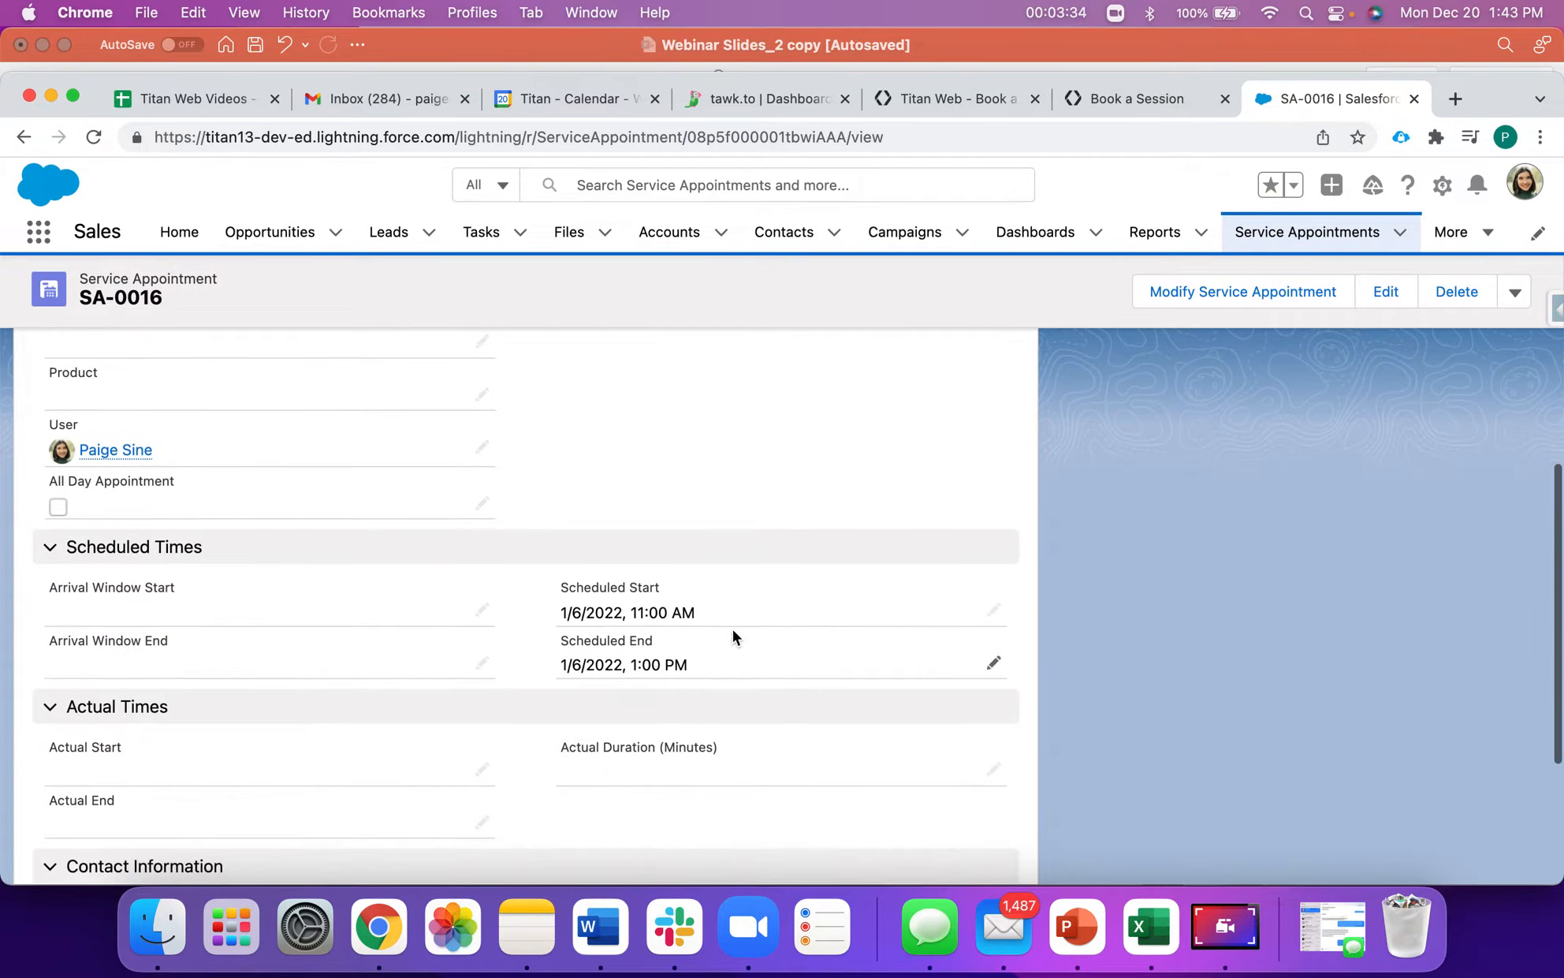
pyautogui.scroll(-2, 732, 629)
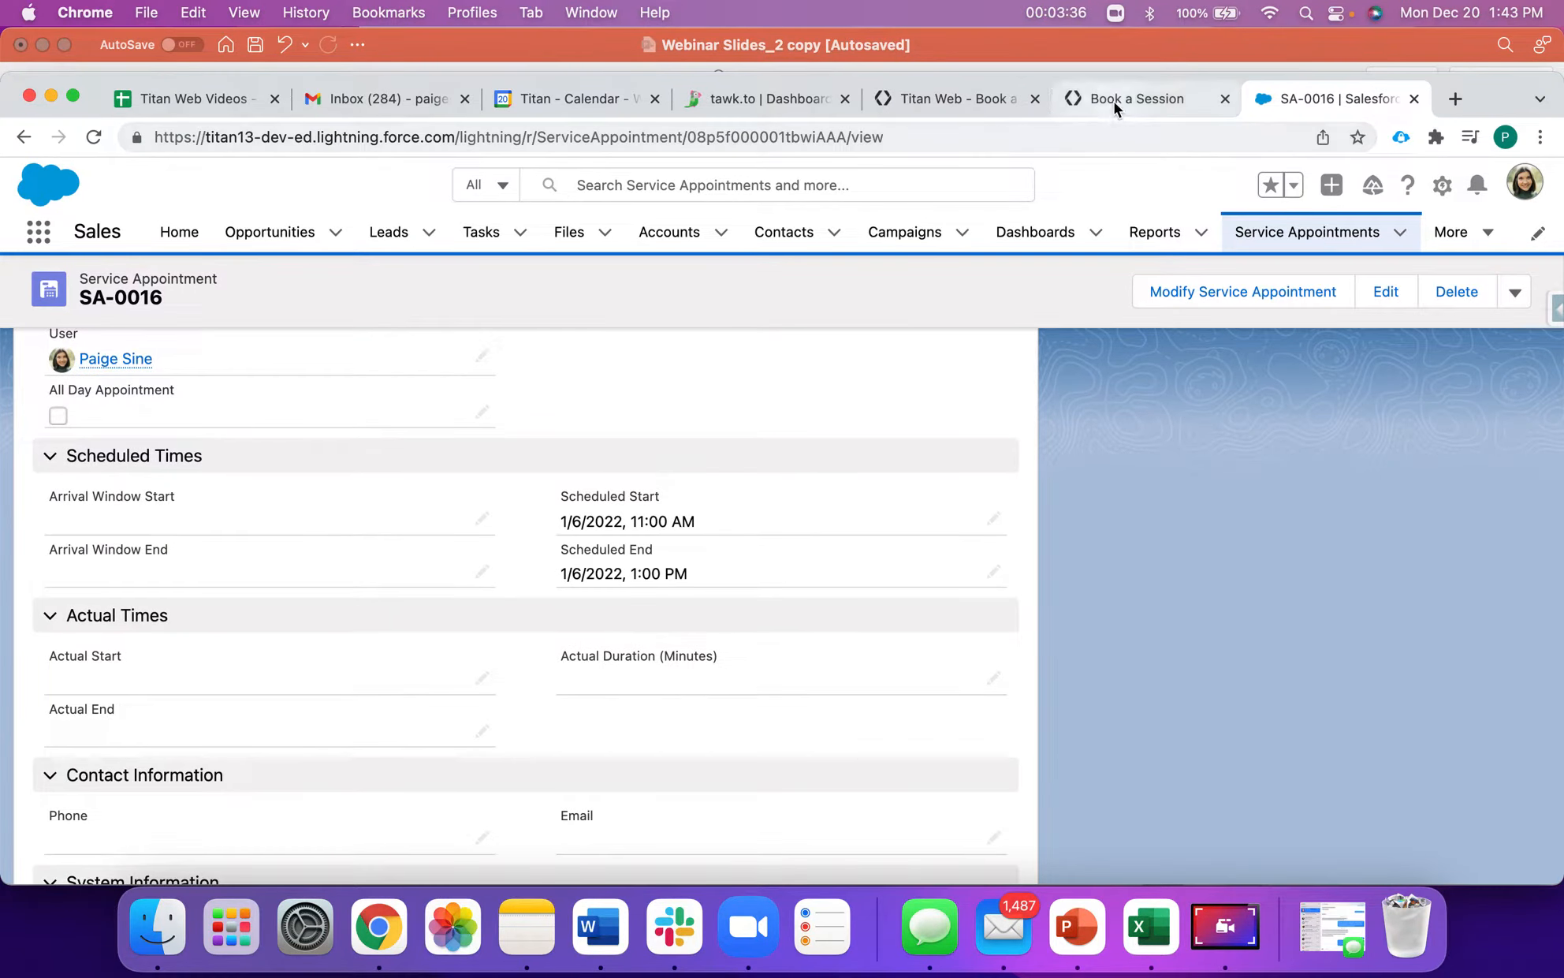
# Review the Meeting Length mapping and find the All Day Appointment field on the Salesforce appointment record
pyautogui.click(958, 95)
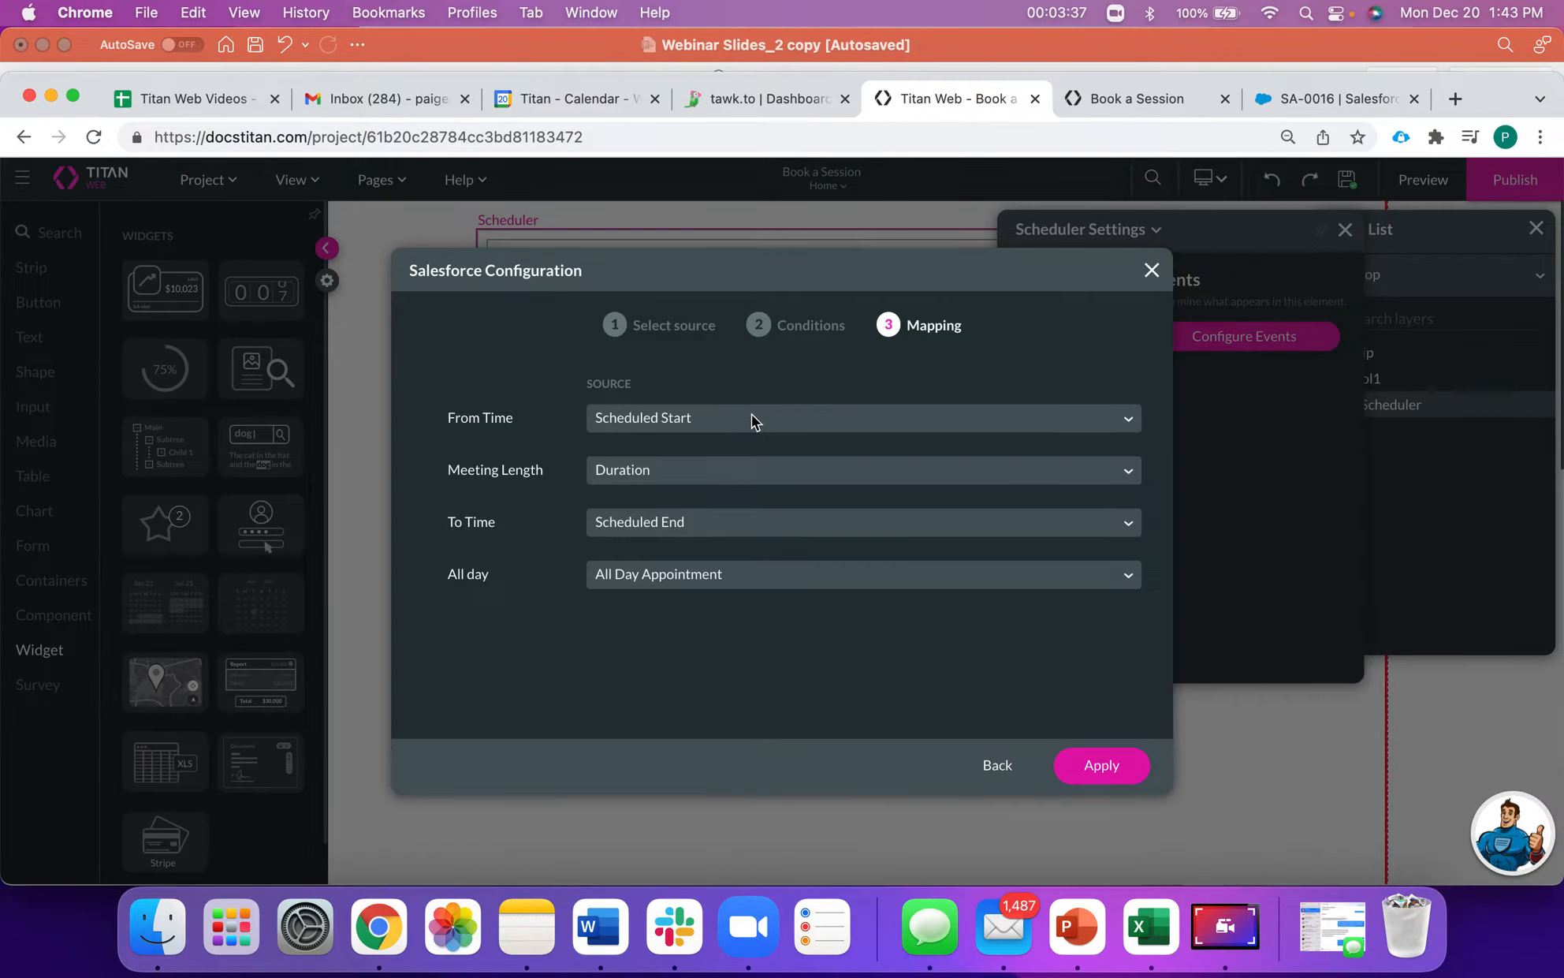
pyautogui.click(600, 473)
pyautogui.click(565, 496)
pyautogui.click(1312, 86)
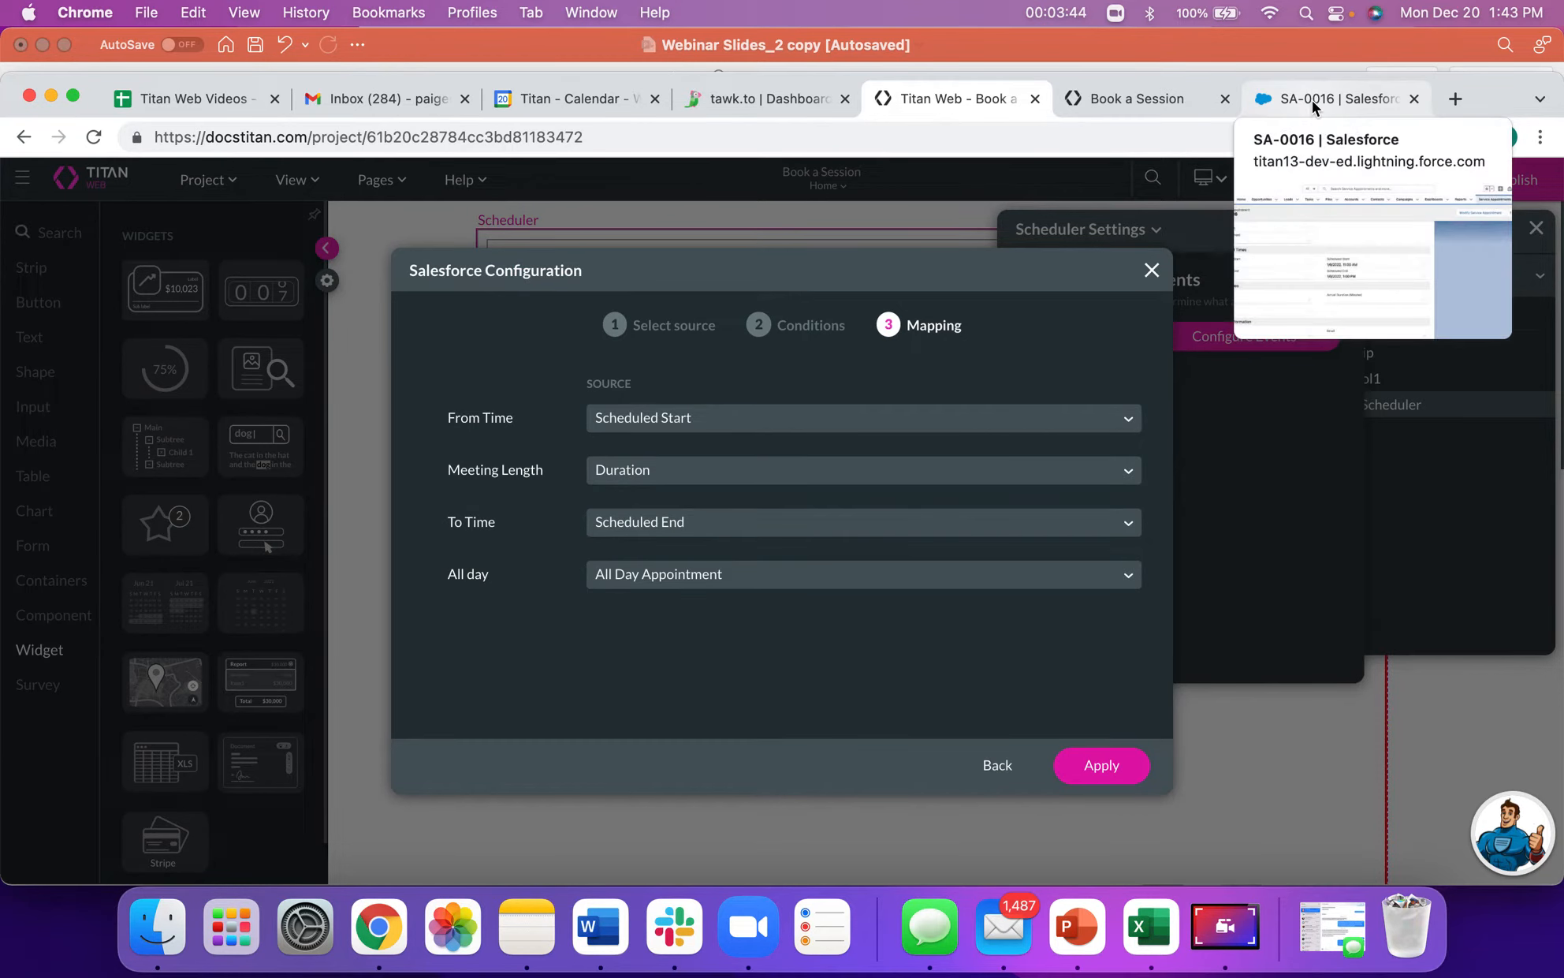
pyautogui.click(1313, 101)
pyautogui.scroll(3, 552, 622)
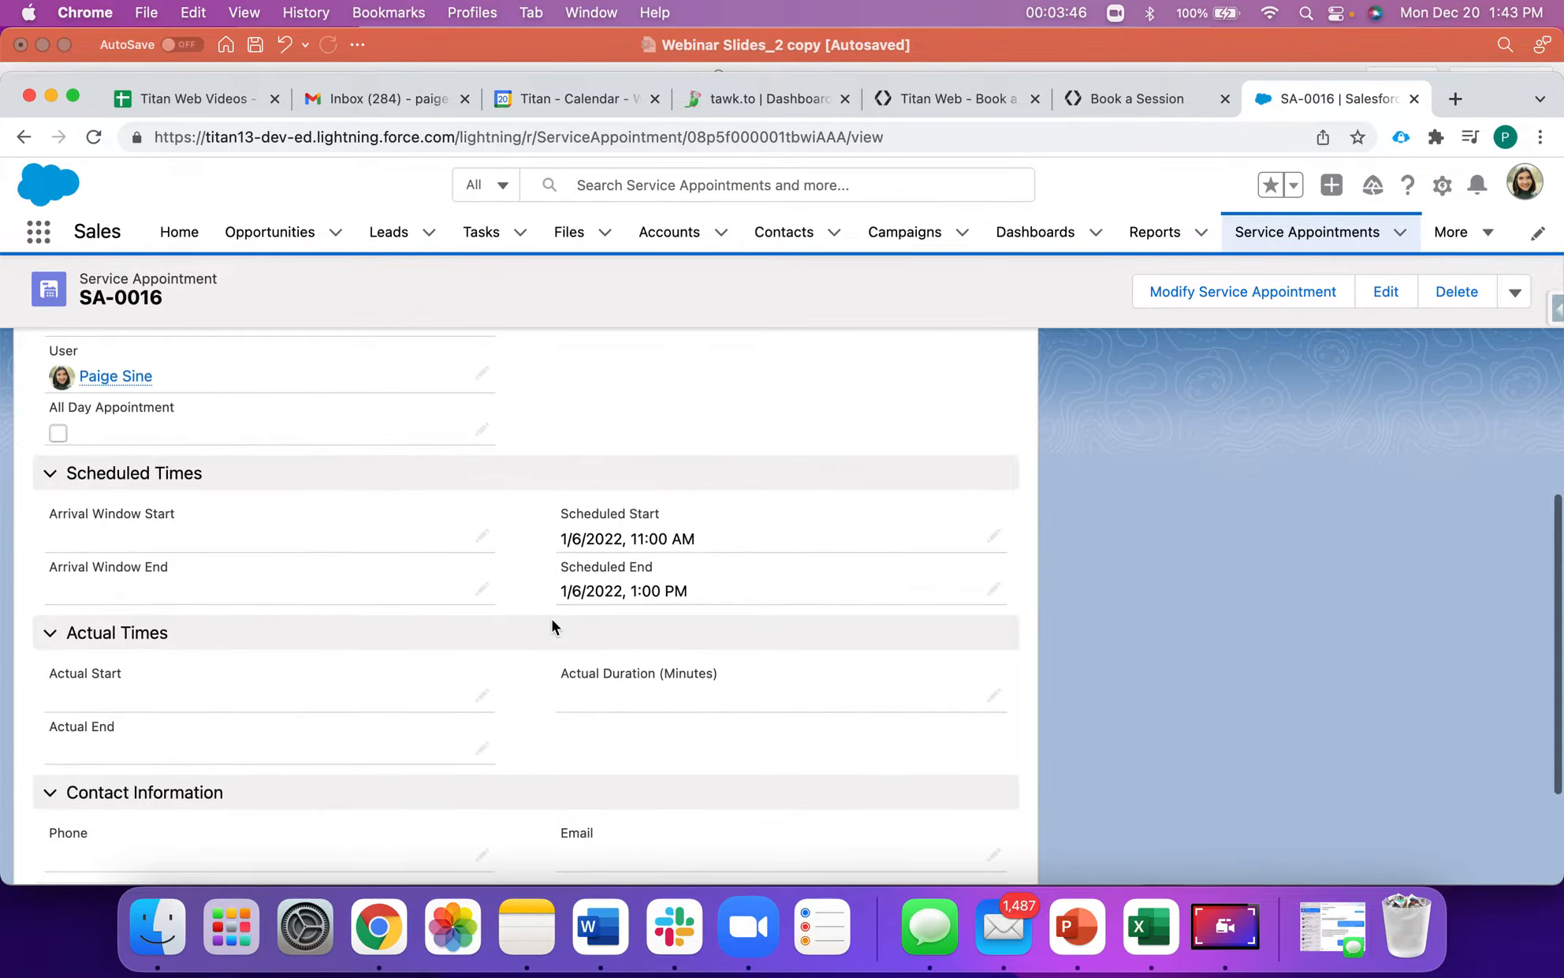
pyautogui.scroll(3, 474, 555)
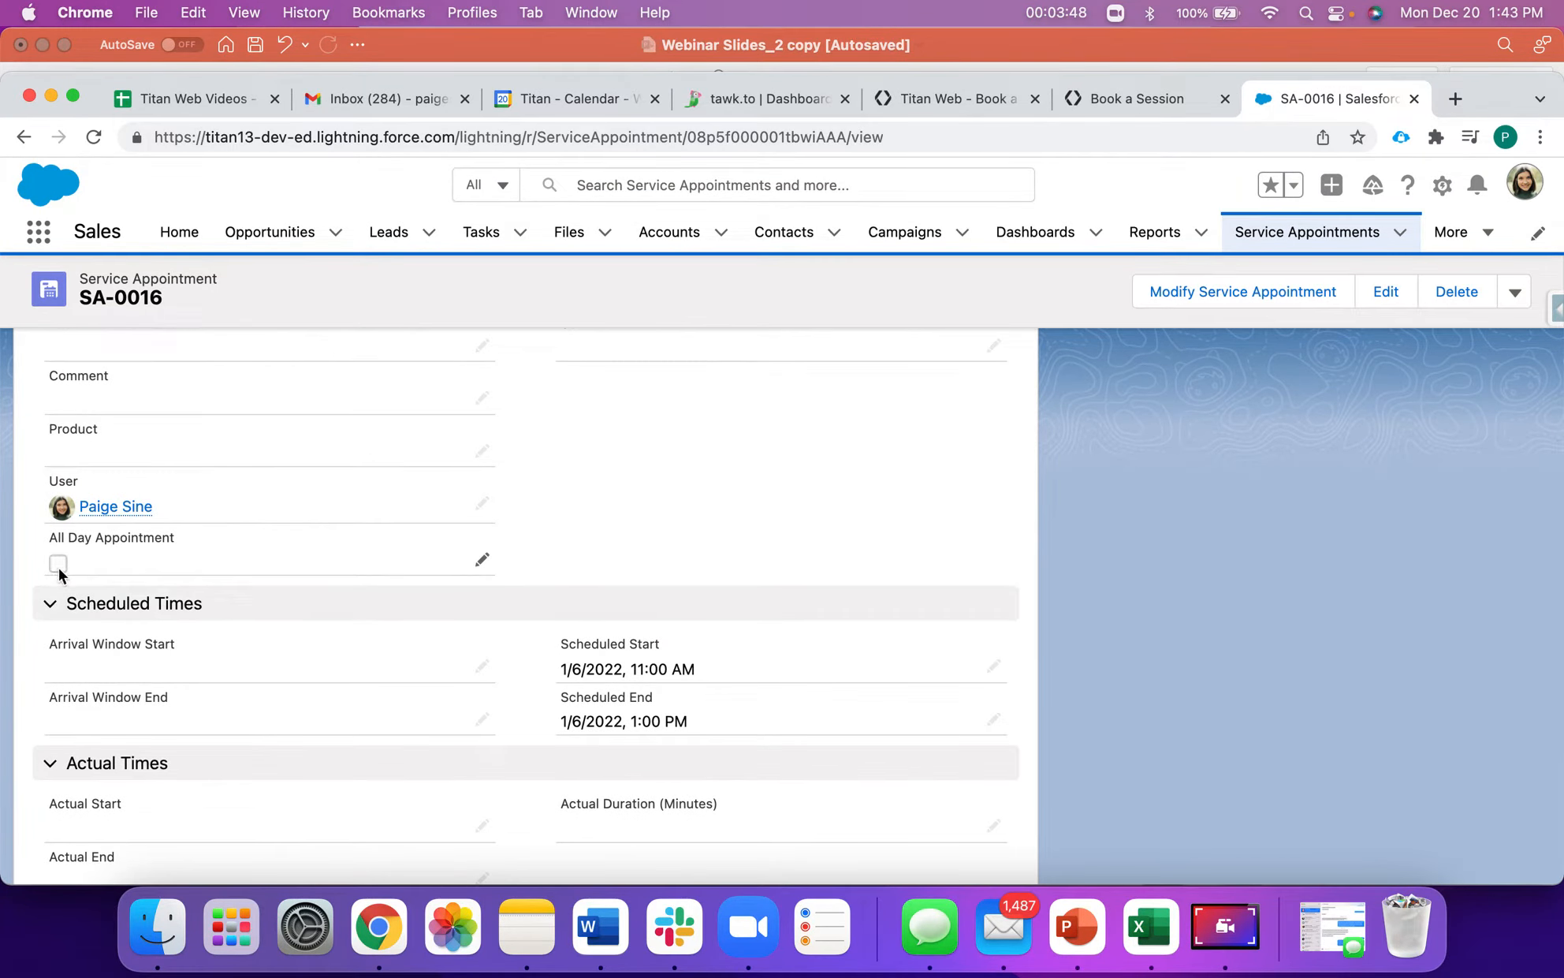
# Return to the Titan Web project, apply the events configuration and close the scheduler settings
pyautogui.click(1164, 89)
pyautogui.click(965, 111)
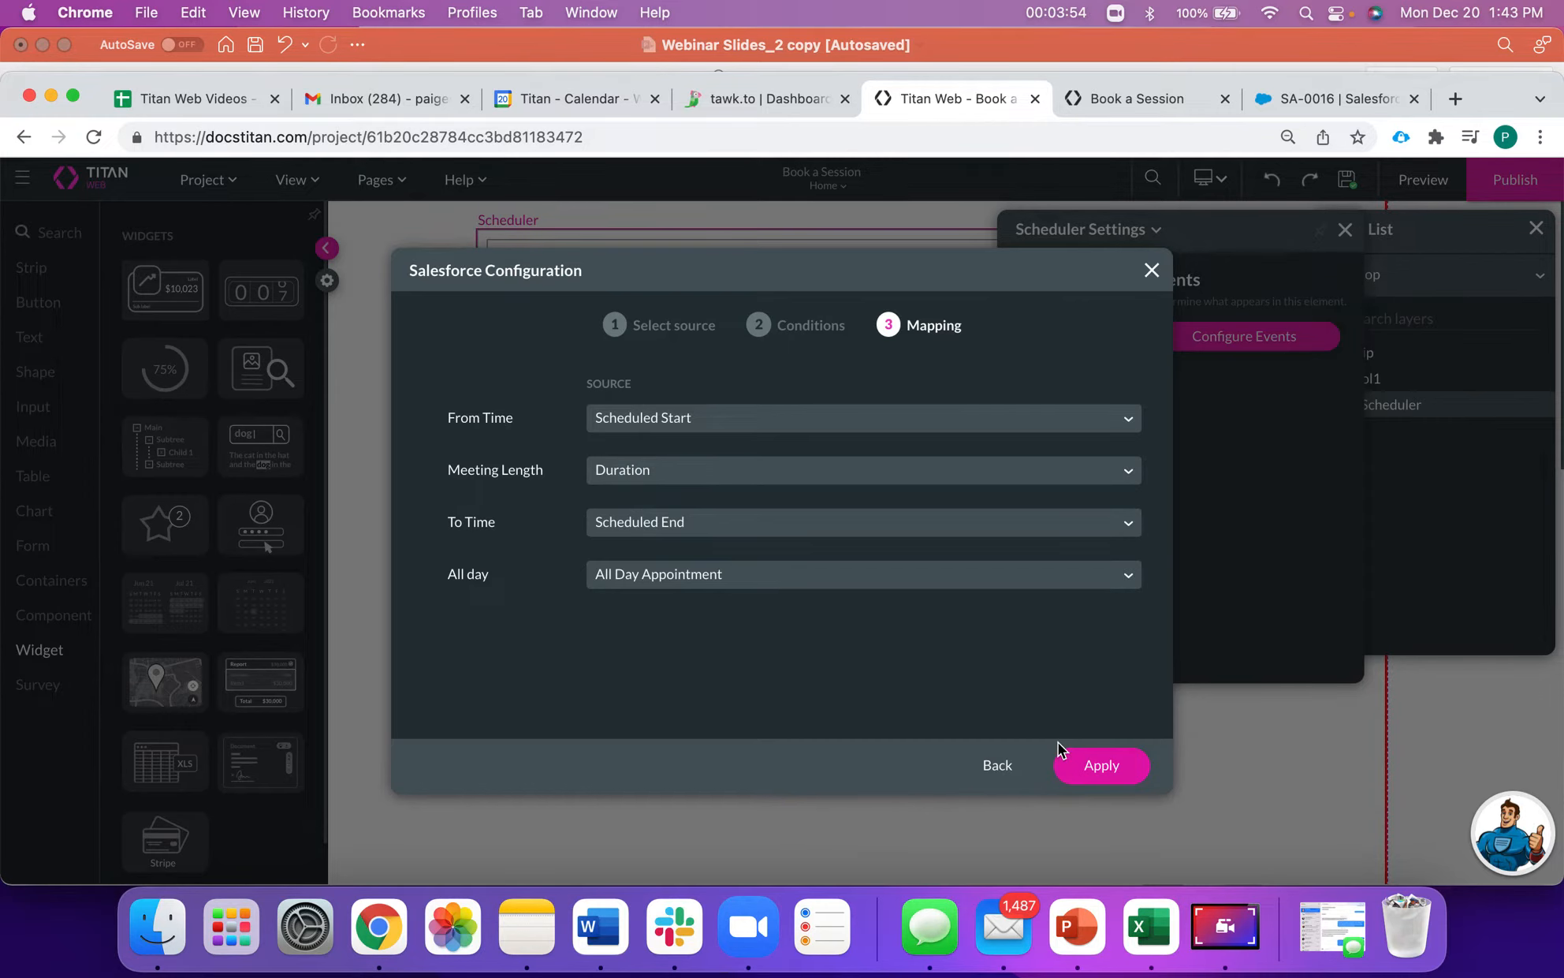
pyautogui.click(1100, 764)
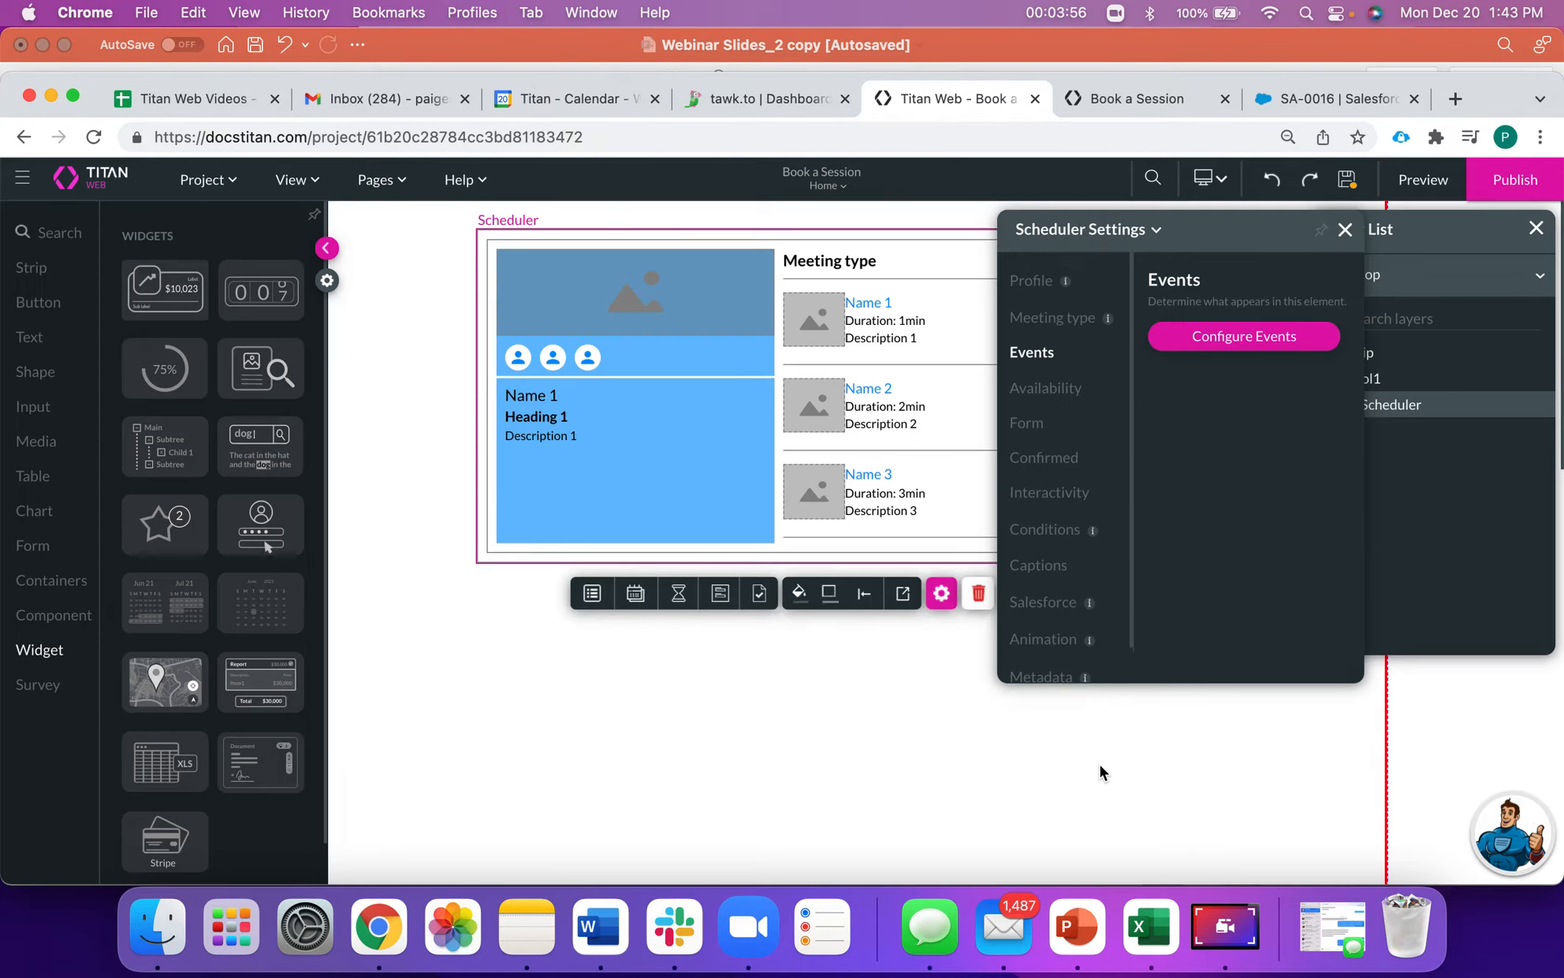
pyautogui.click(1345, 231)
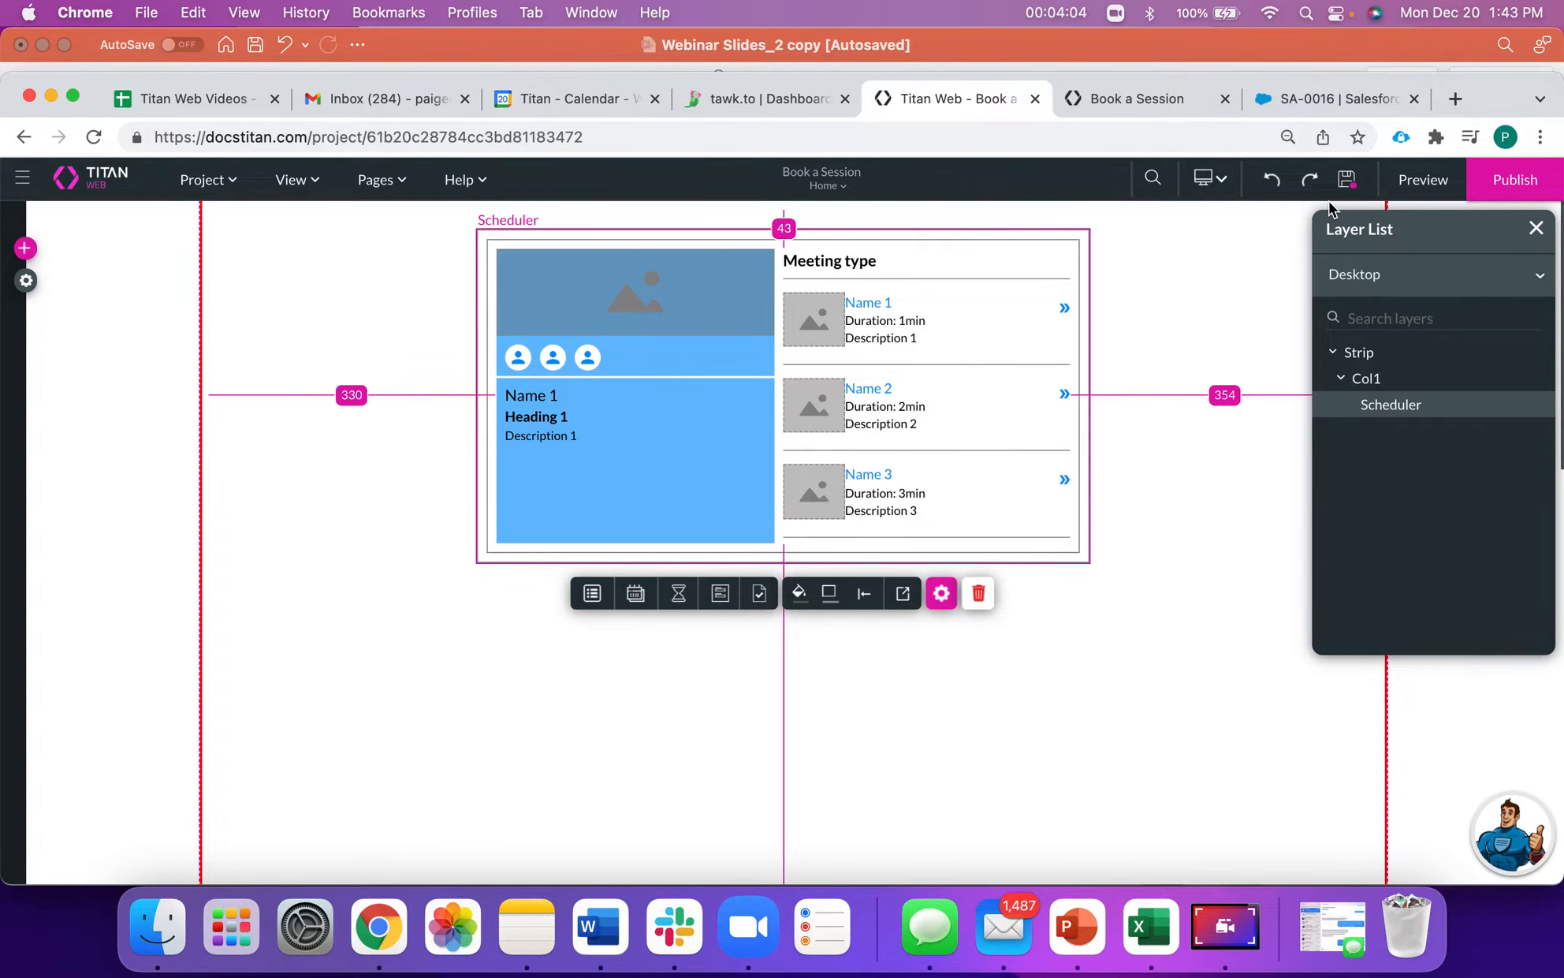
# Review the appointment record's general information, open a fresh preview of the Book a Session page, and close the old preview
pyautogui.click(1340, 96)
pyautogui.scroll(10, 578, 544)
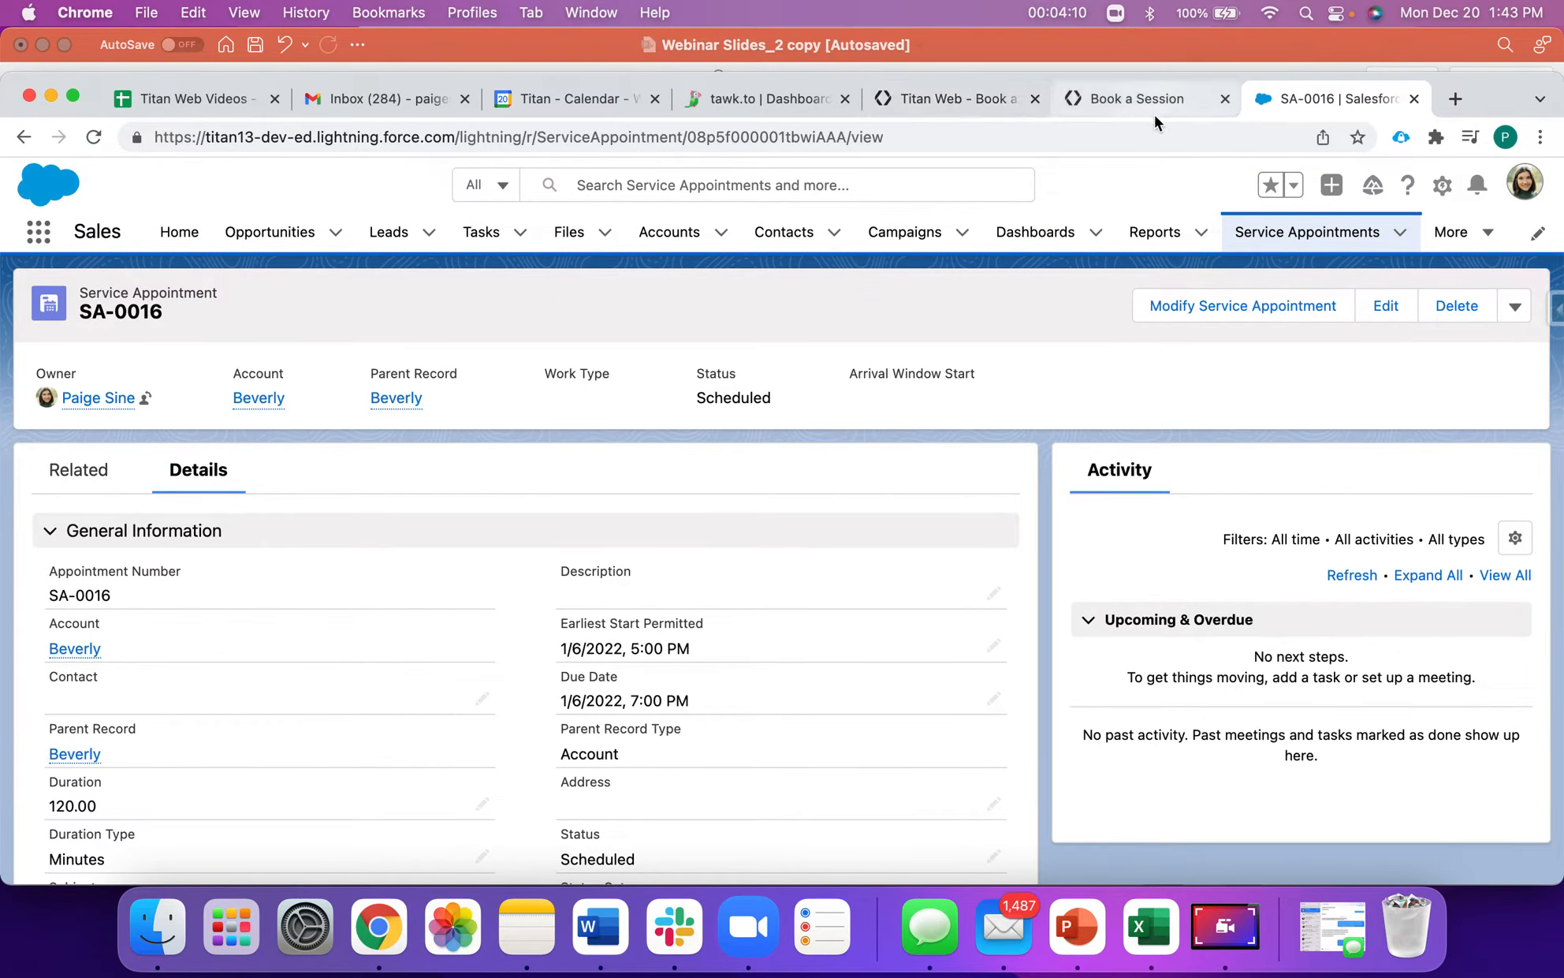
pyautogui.click(1155, 112)
pyautogui.click(987, 99)
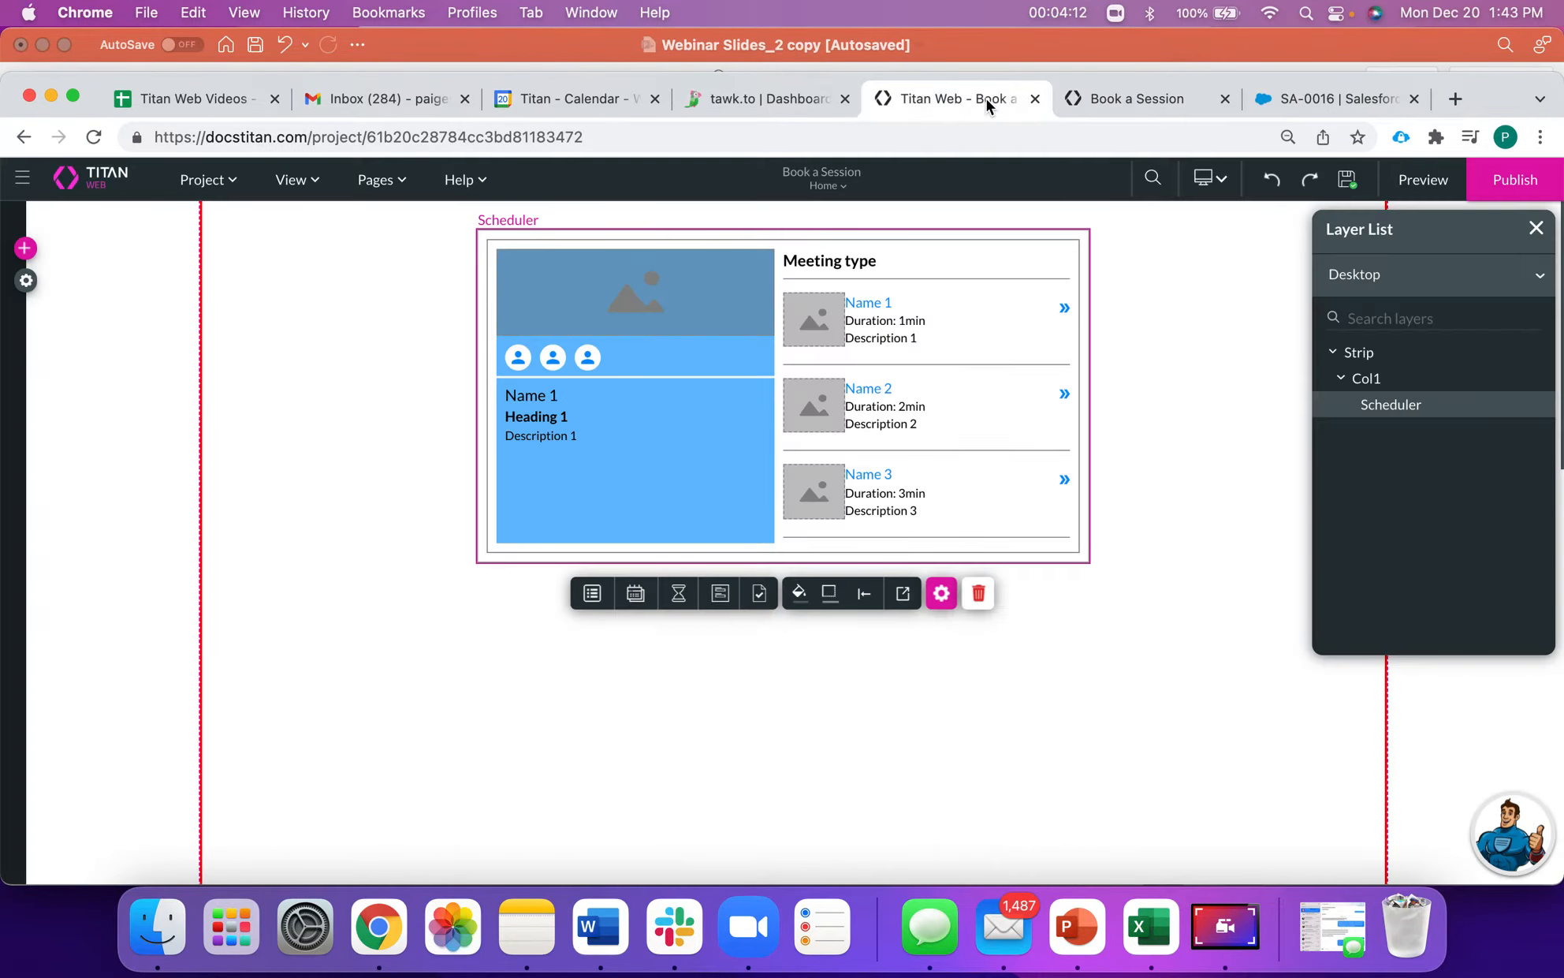
pyautogui.click(1415, 180)
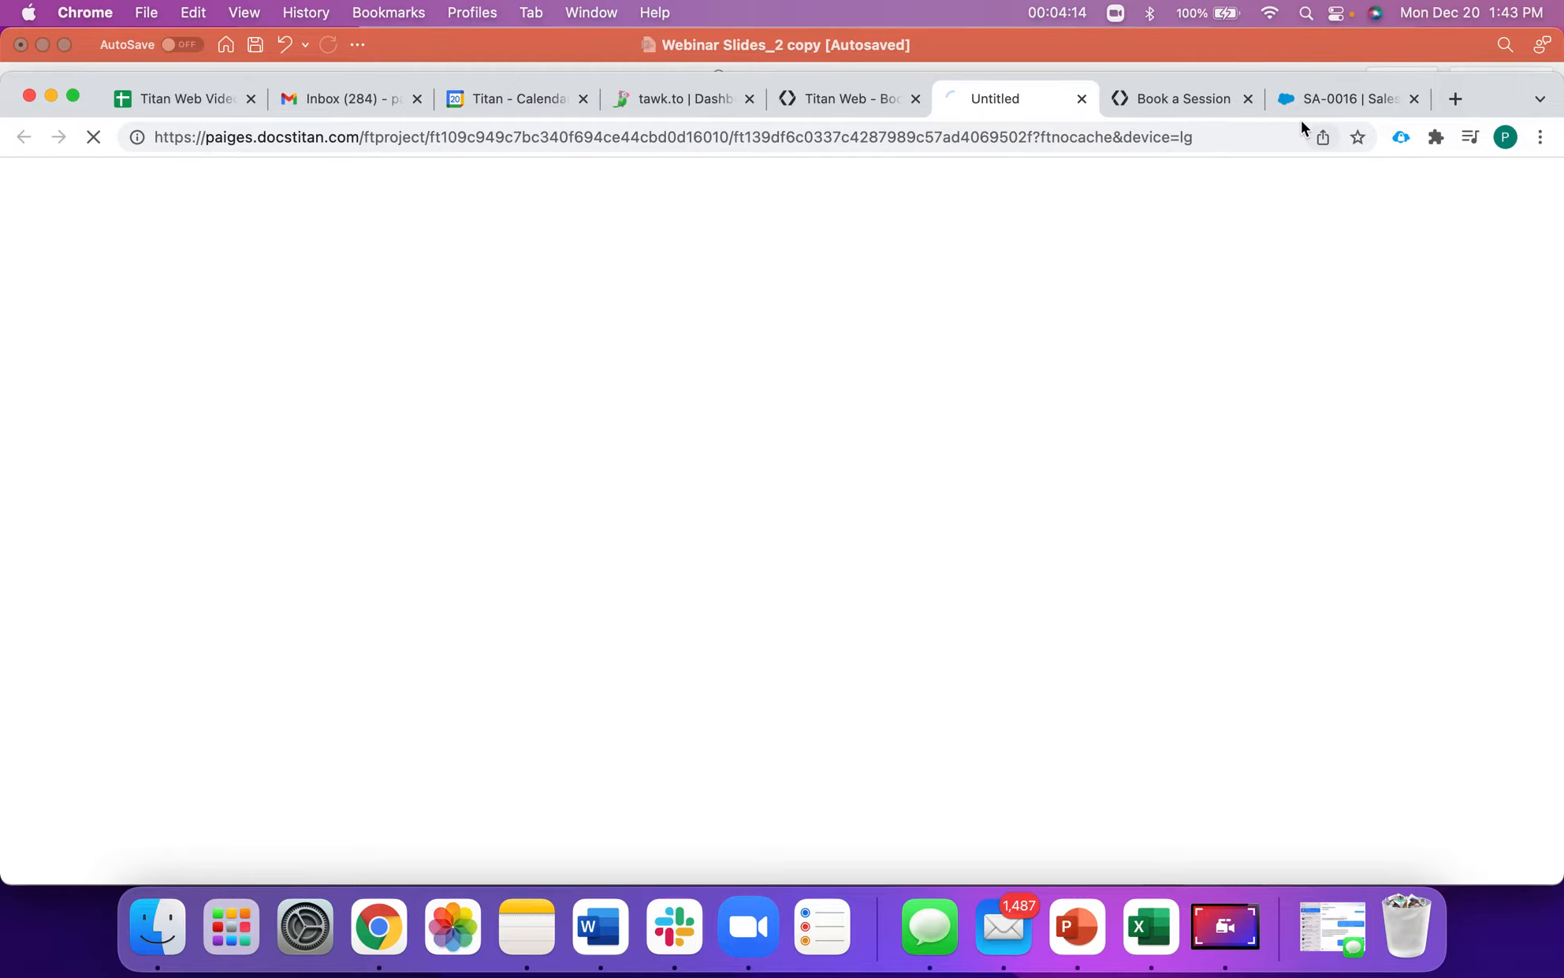
pyautogui.click(1248, 99)
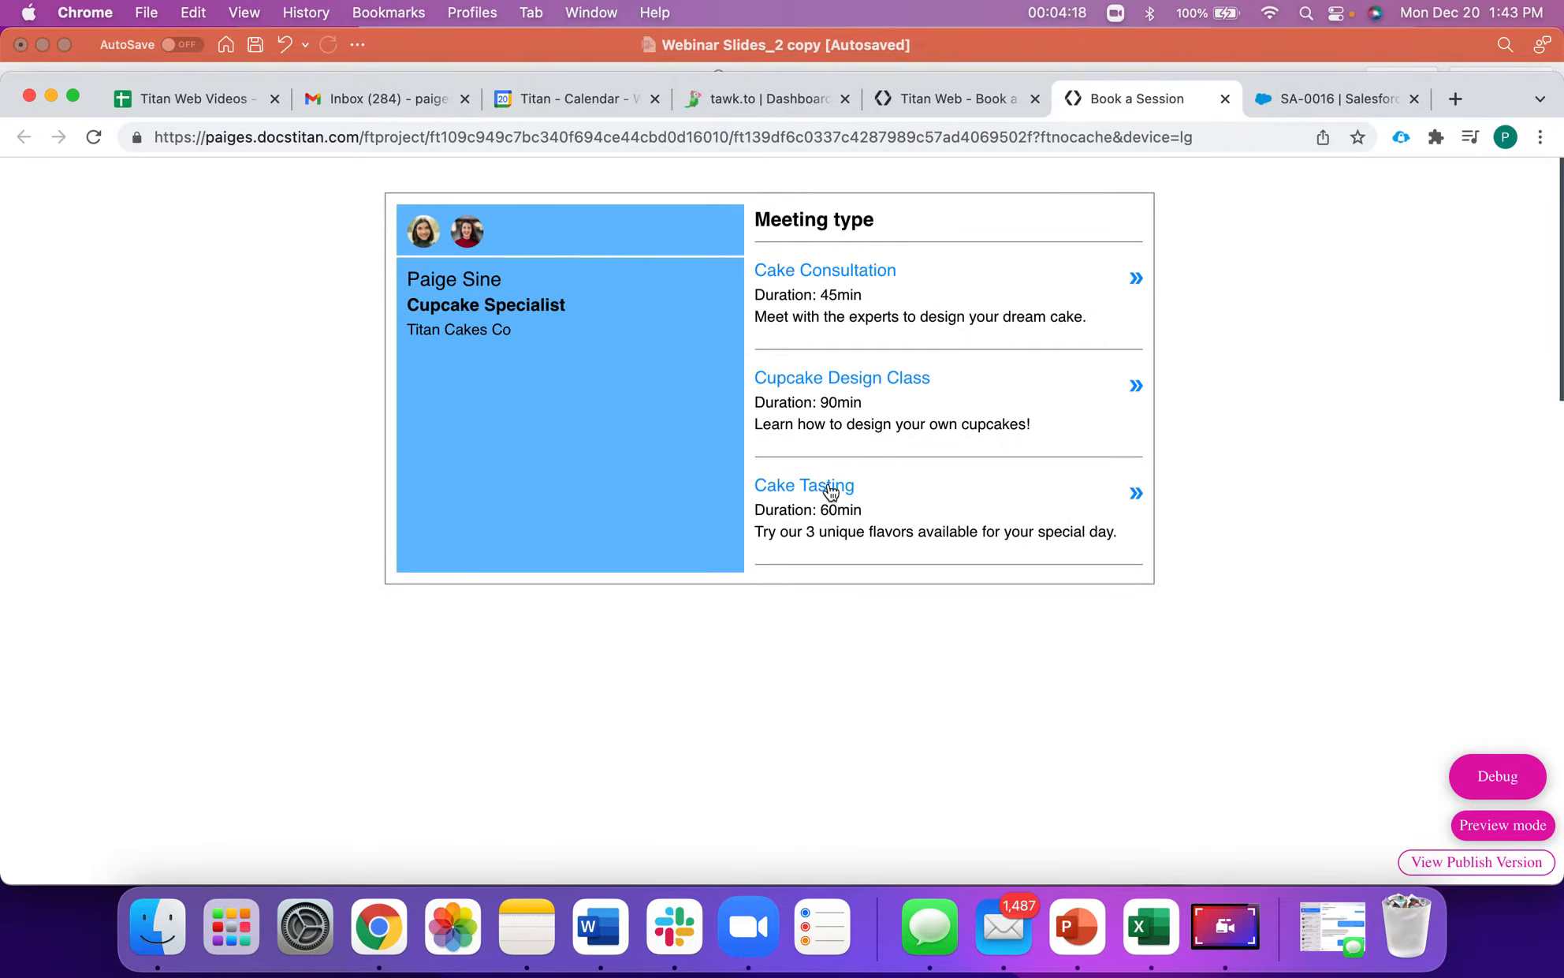
# Try the Cake Tasting meeting type on the booking page, return to the meeting types and choose Cake Consultation instead
pyautogui.click(830, 489)
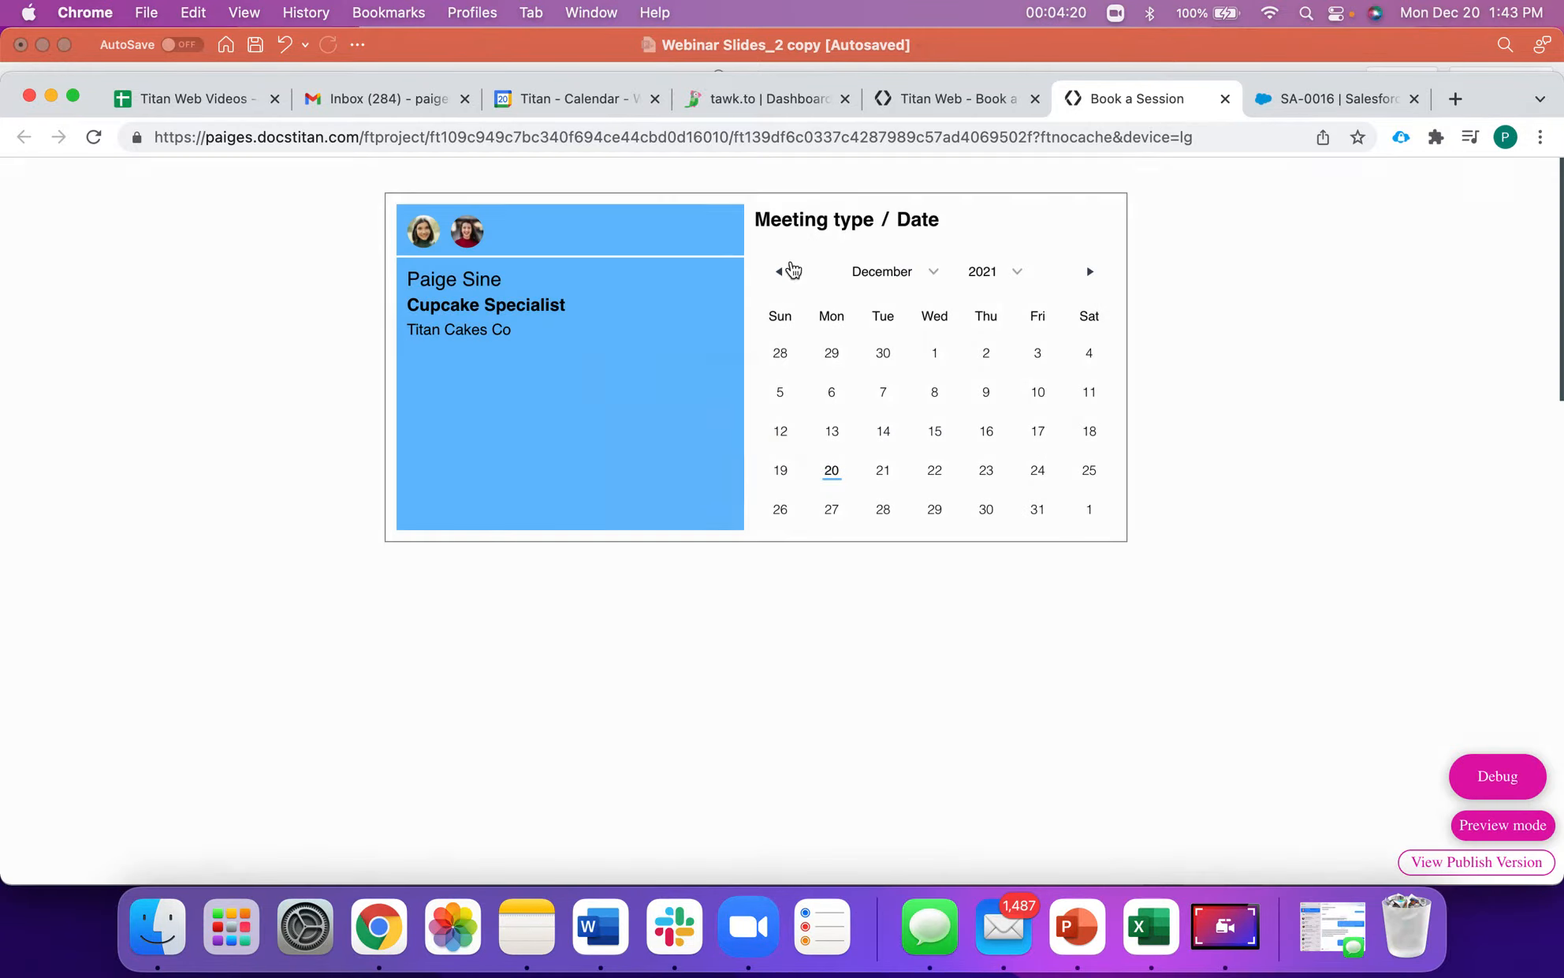
pyautogui.click(820, 224)
pyautogui.click(832, 268)
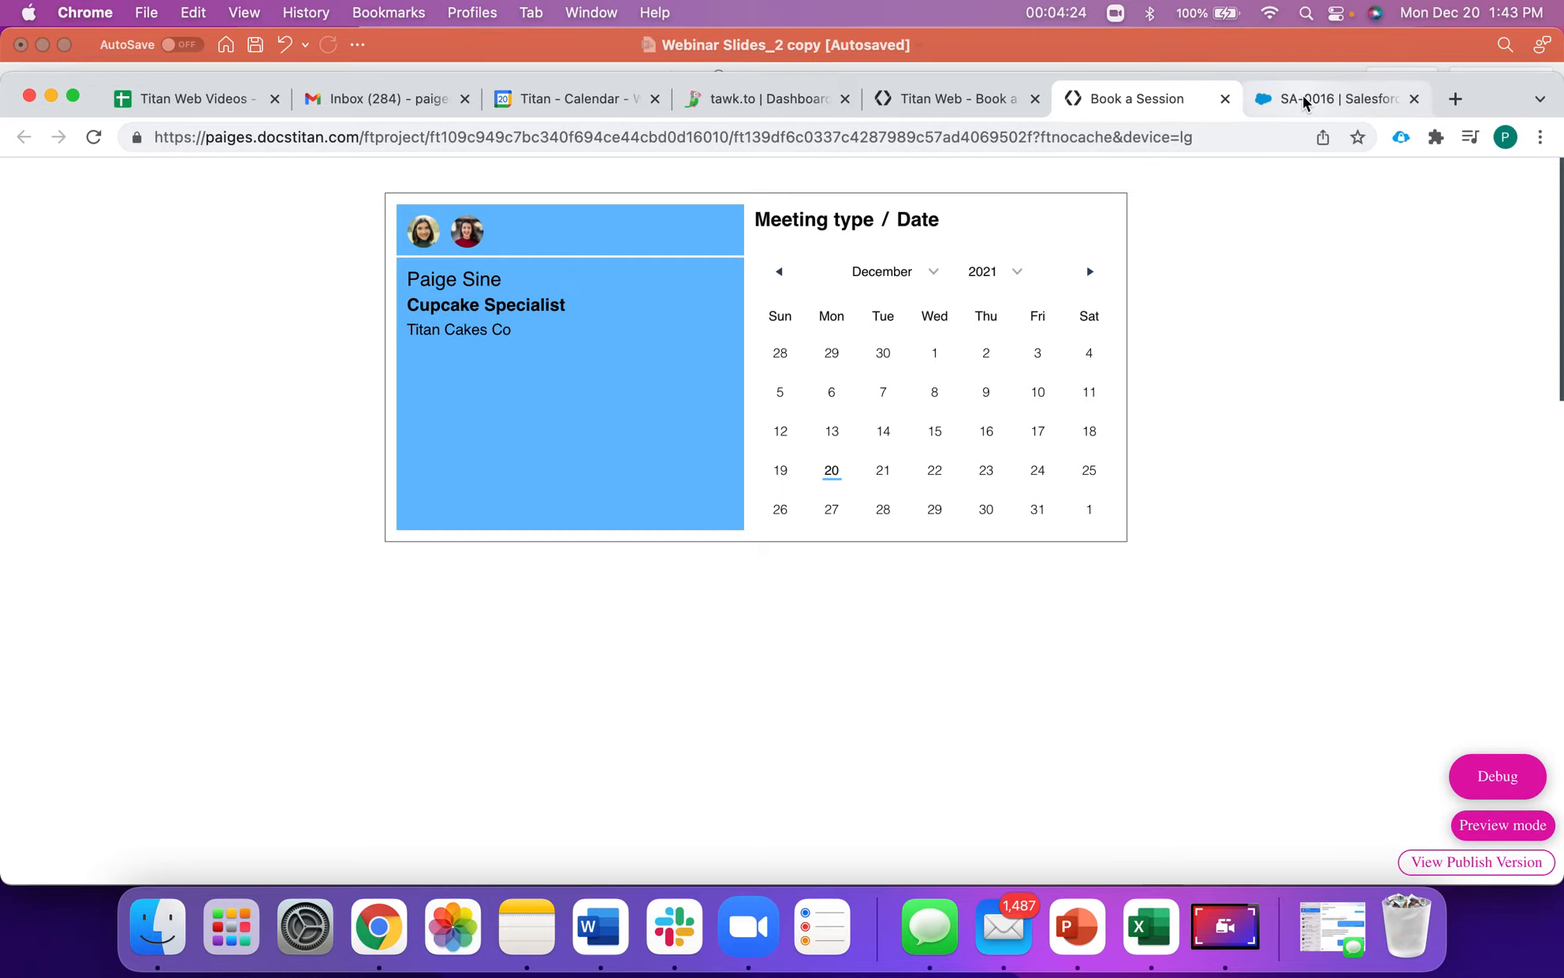
# Check the scheduled times in Salesforce's Service Appointments list, and select January 2, 2022 on the Book a Session page to show its time slots
pyautogui.click(1305, 100)
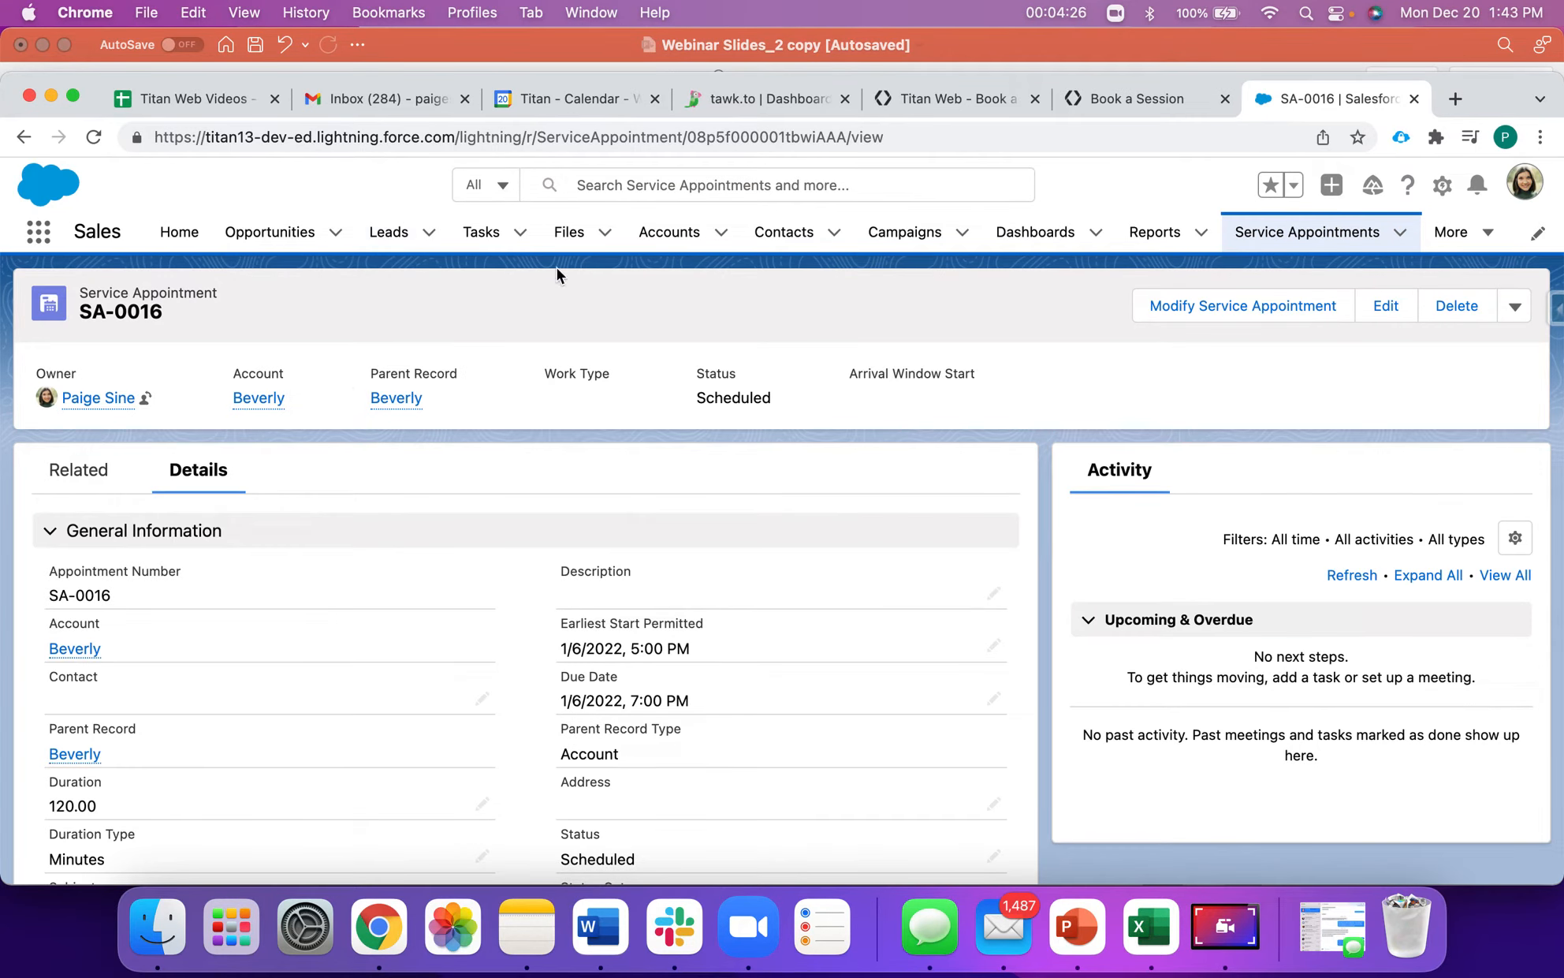
pyautogui.click(1282, 231)
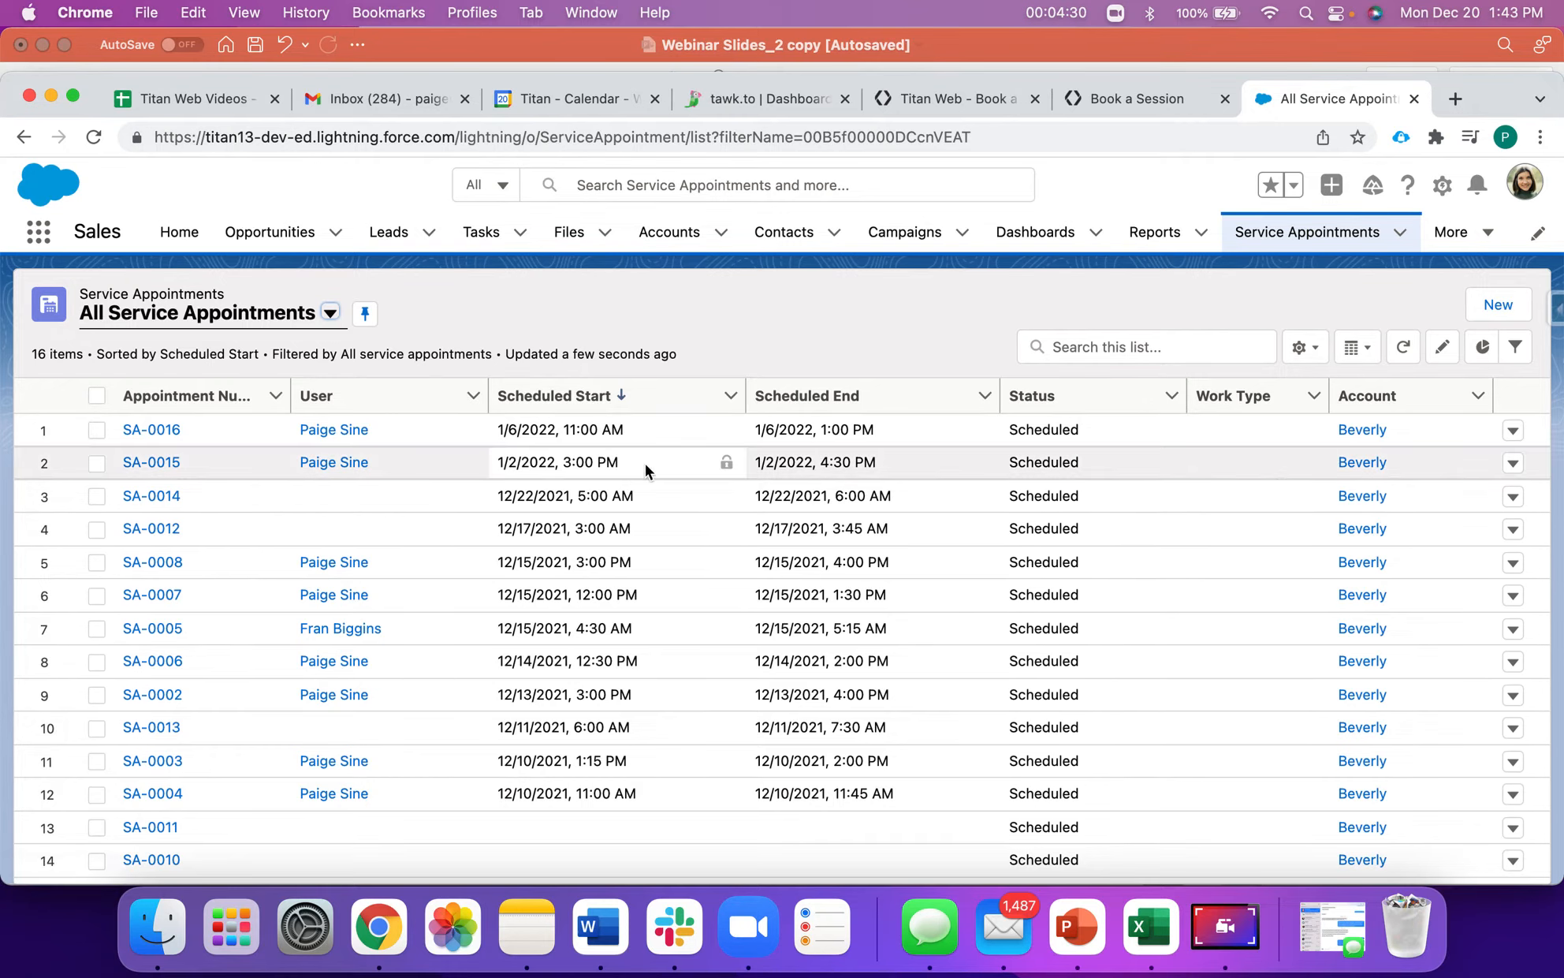
pyautogui.click(1137, 98)
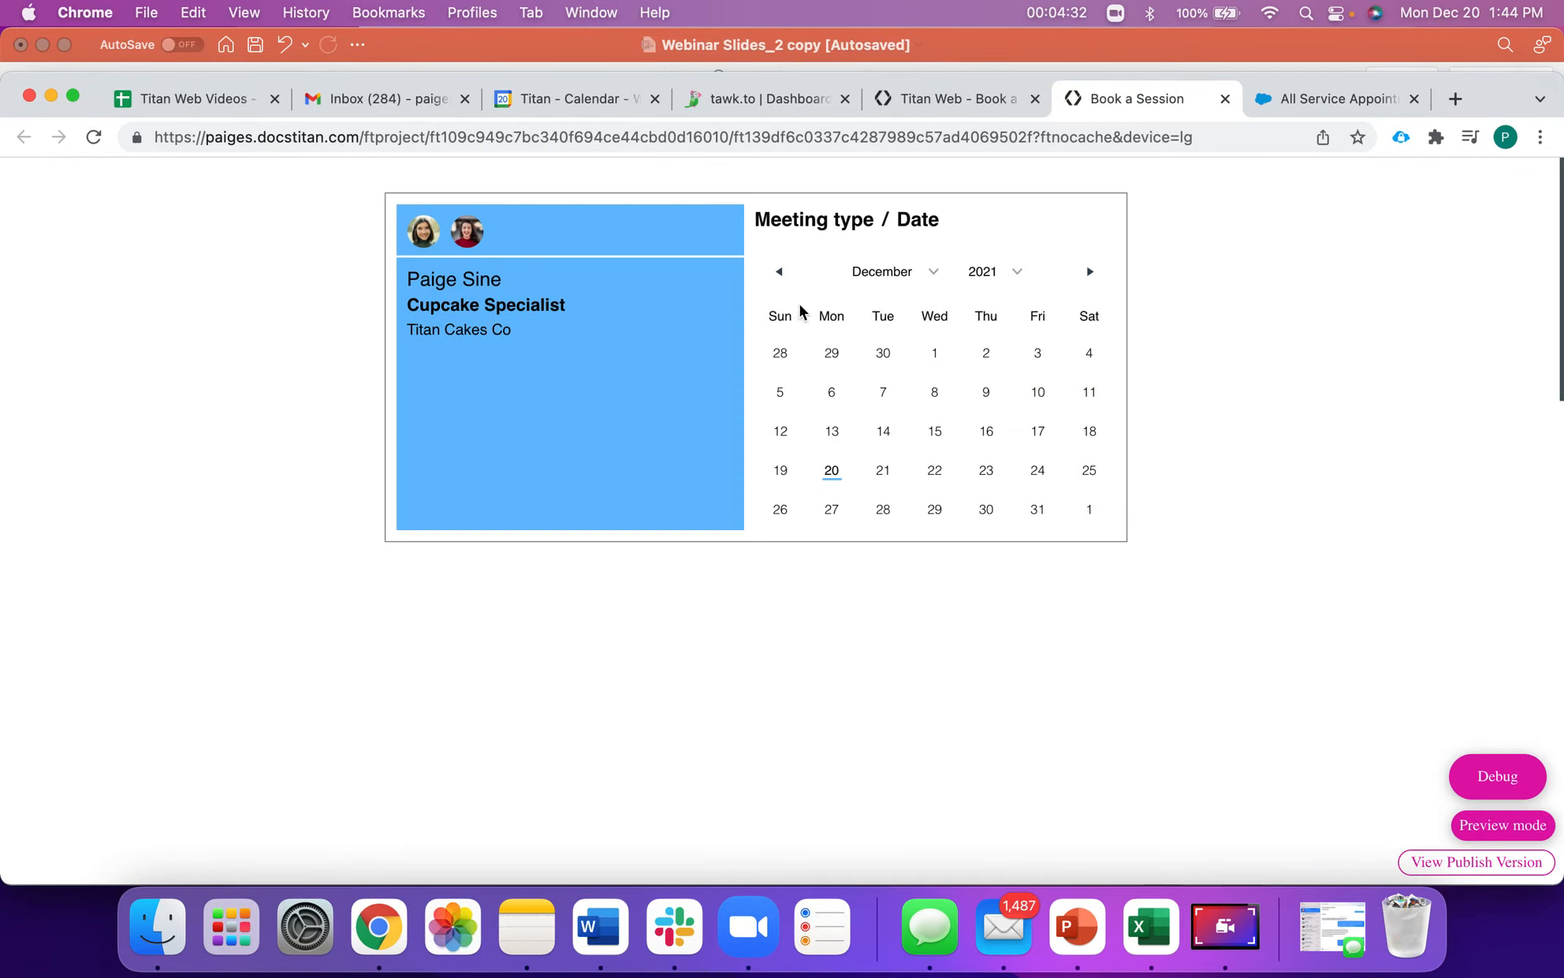
pyautogui.click(1088, 276)
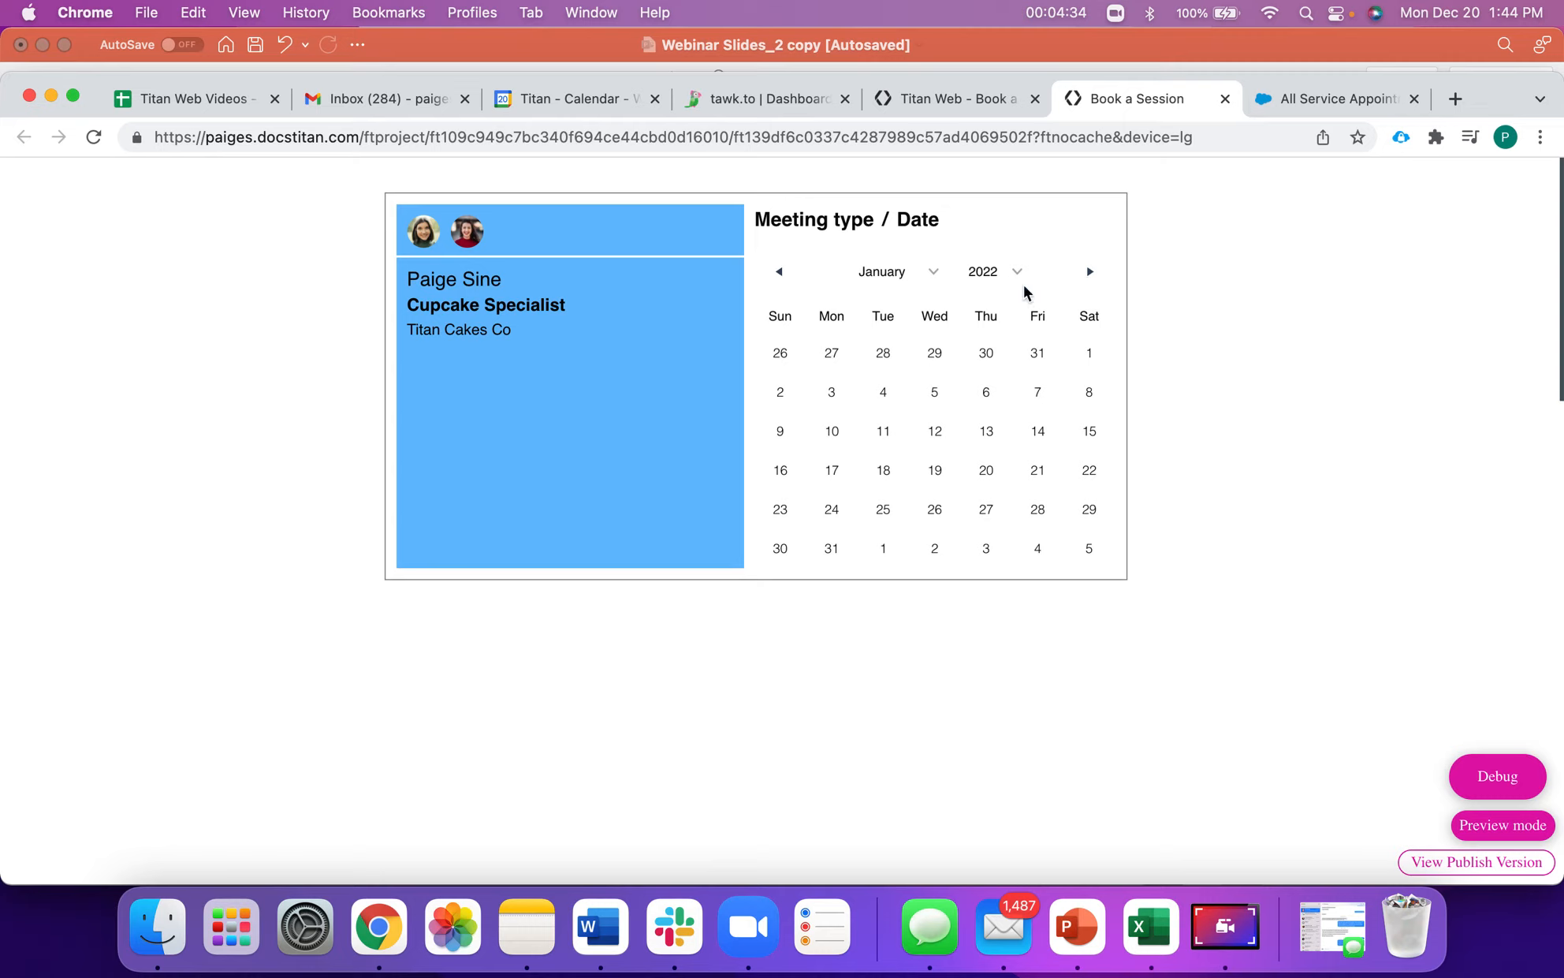
pyautogui.click(781, 392)
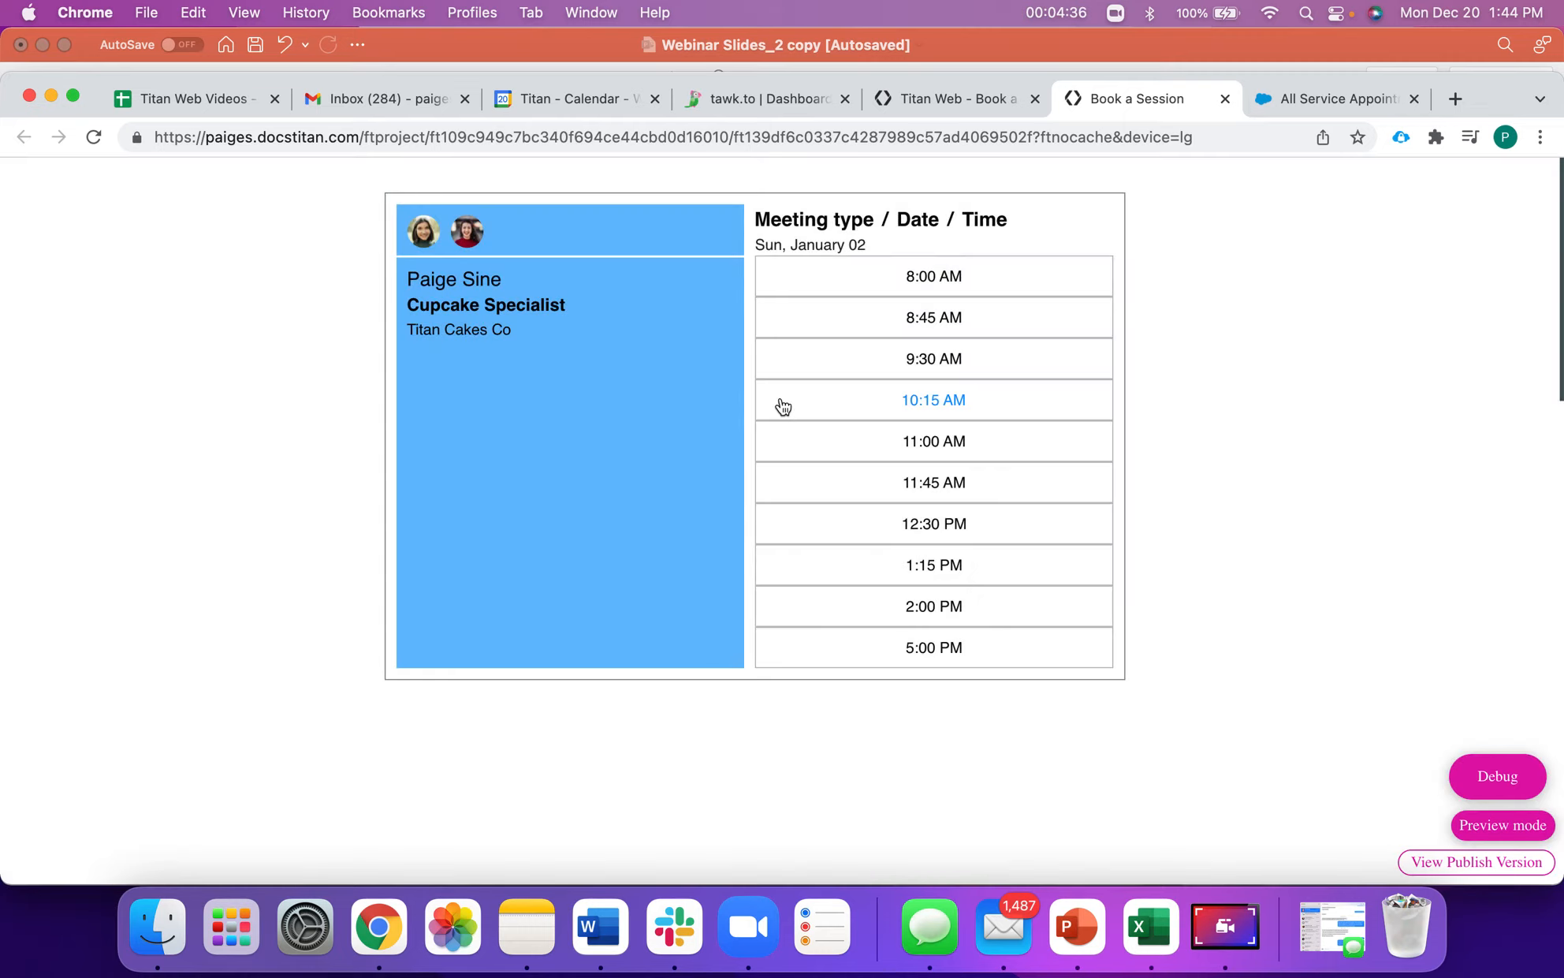